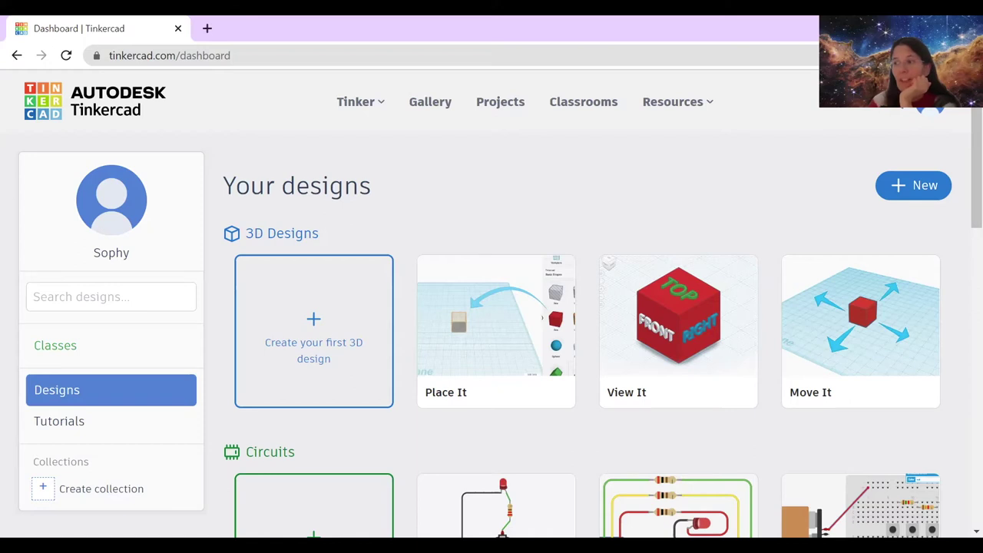
# Create a new circuit design and dismiss the hint about pre-made starter circuits
pyautogui.click(905, 200)
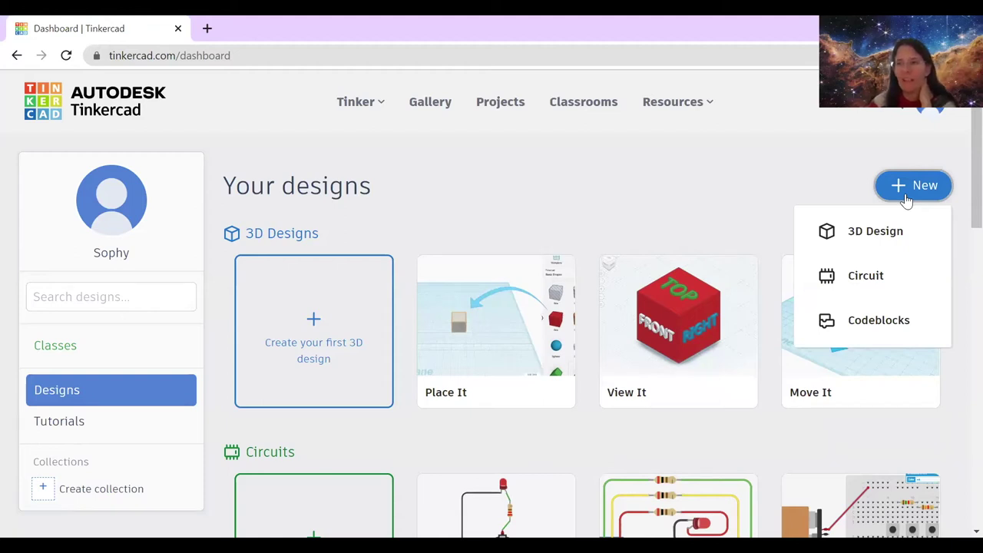
pyautogui.click(863, 281)
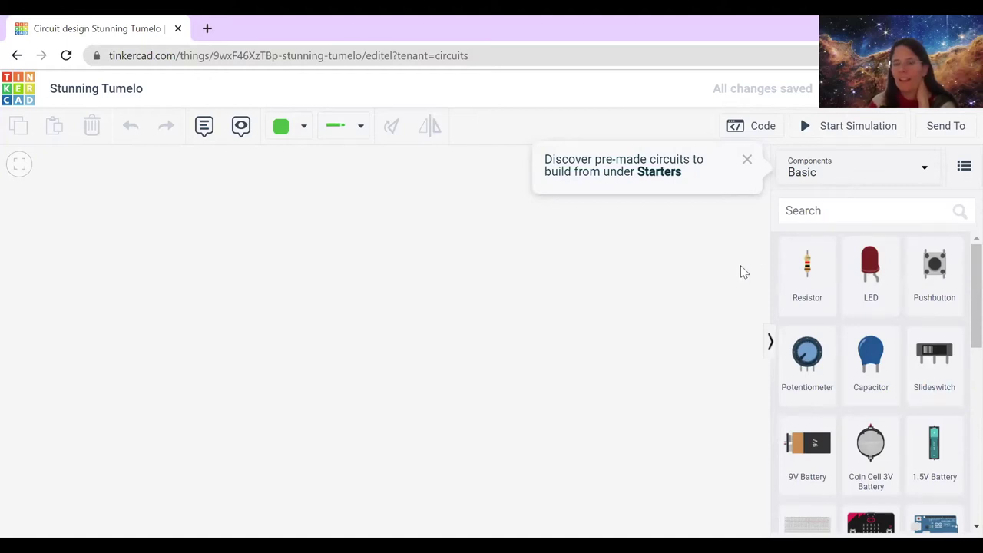
pyautogui.click(748, 161)
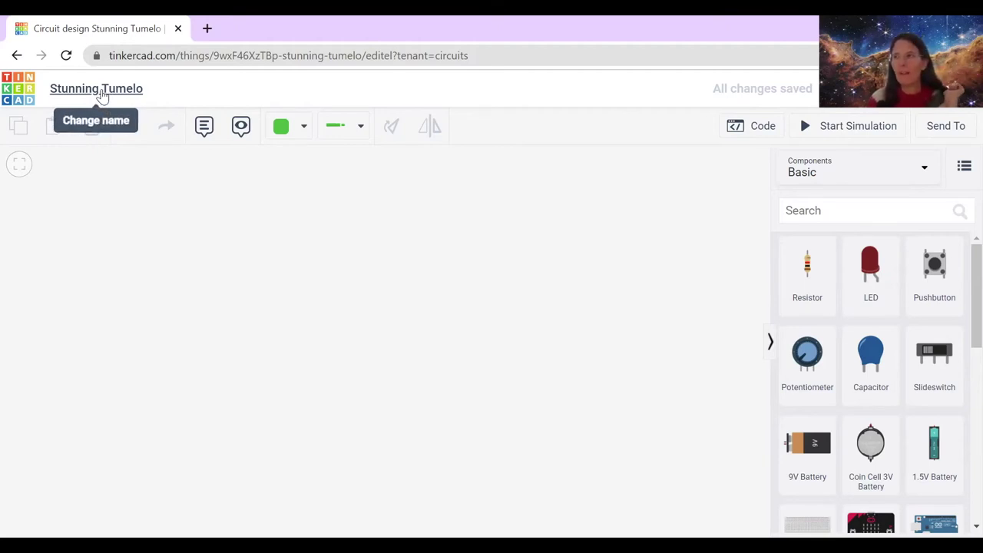
# Rename the circuit design as GlowYourOwn-Session1
pyautogui.click(101, 90)
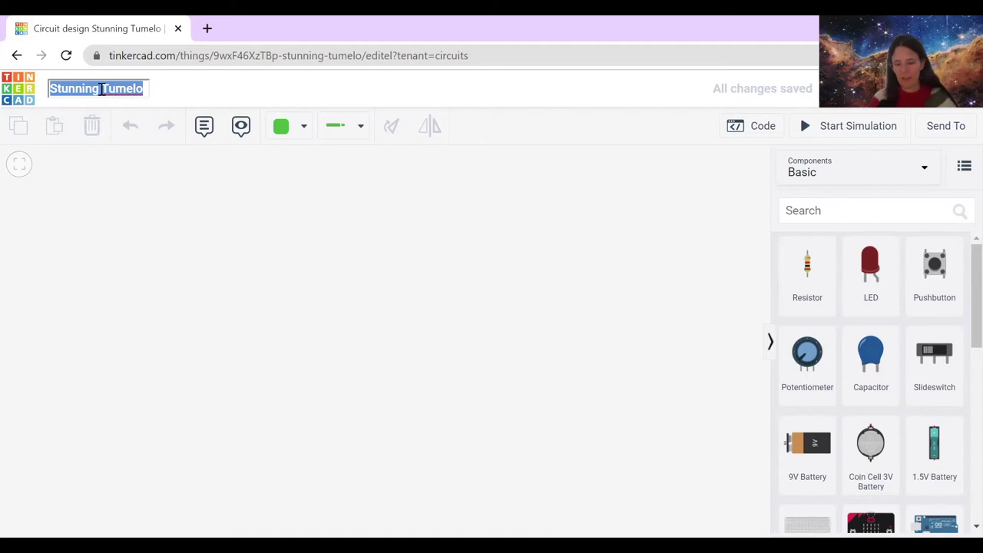
pyautogui.write('GlowY')
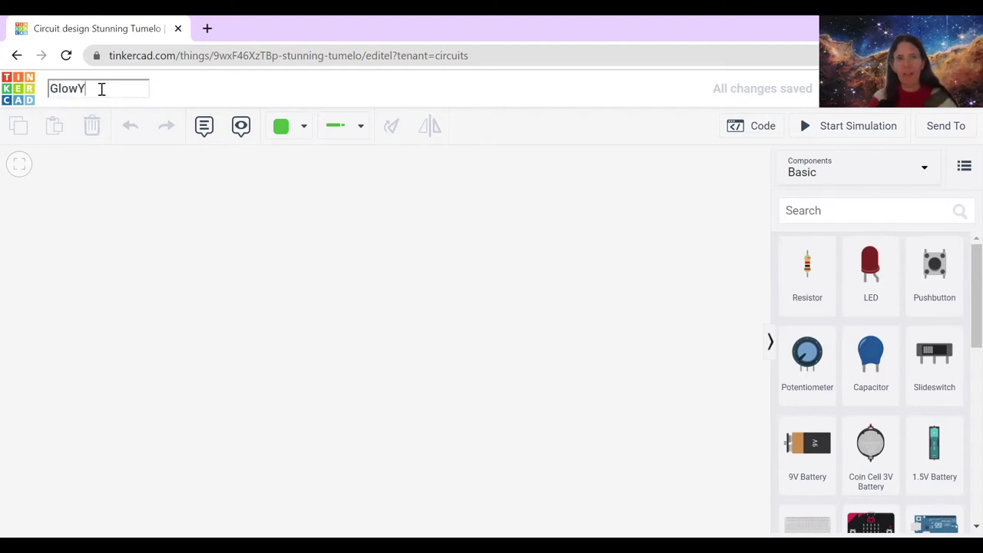
pyautogui.write('ourOwn-Session1')
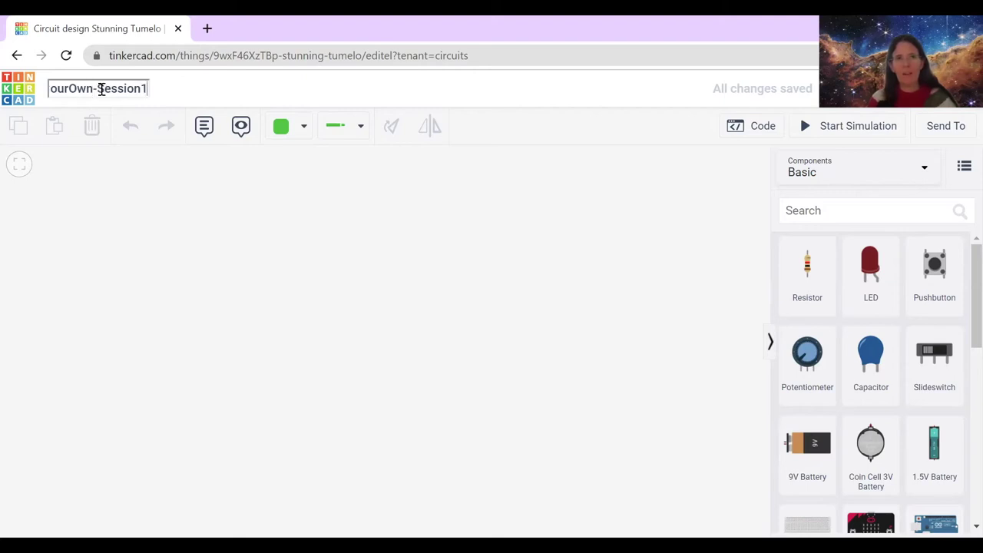
pyautogui.click(158, 245)
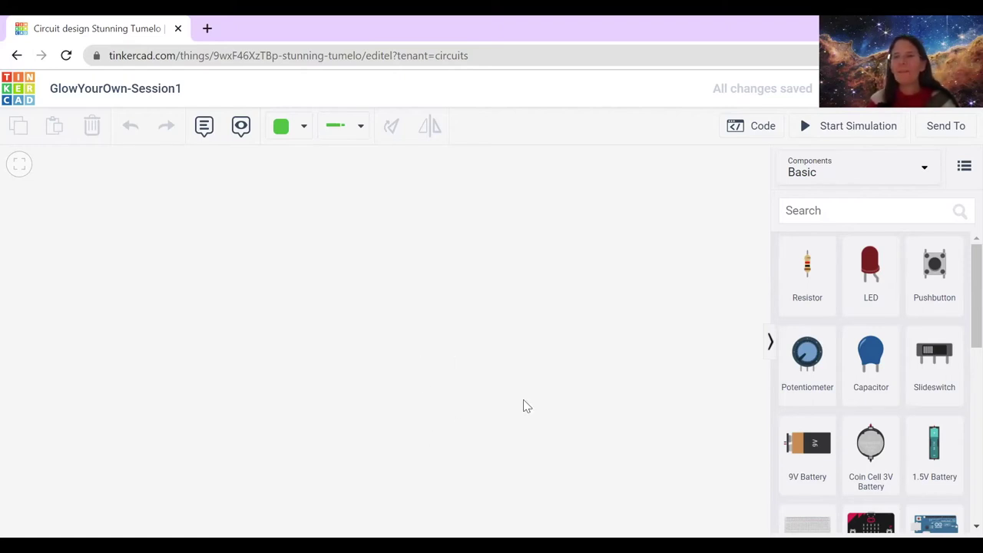
# Find the Arduino Uno R3 among the basic components and place it in the middle of the workspace
pyautogui.scroll(-3, 833, 391)
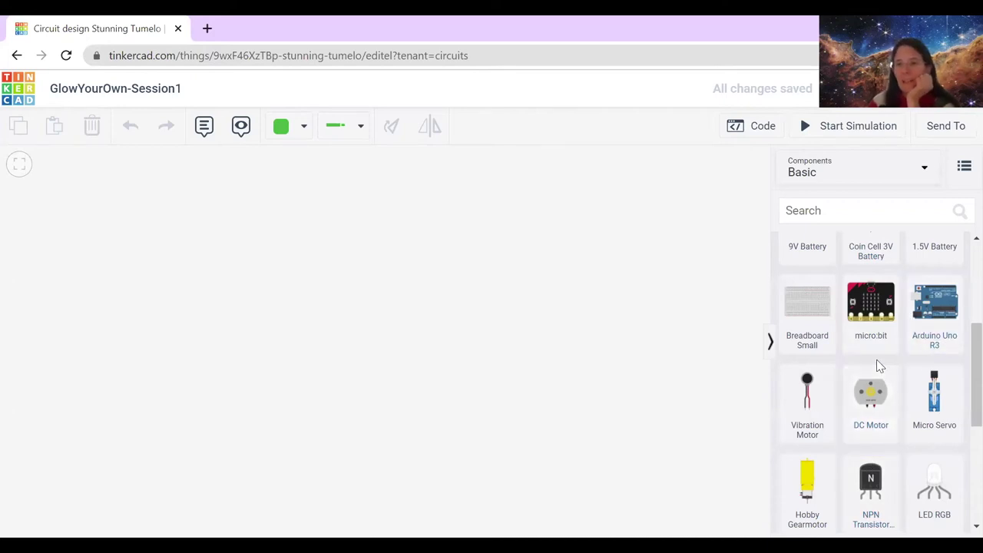
pyautogui.scroll(3, 880, 366)
pyautogui.scroll(-1, 876, 354)
pyautogui.scroll(1, 876, 352)
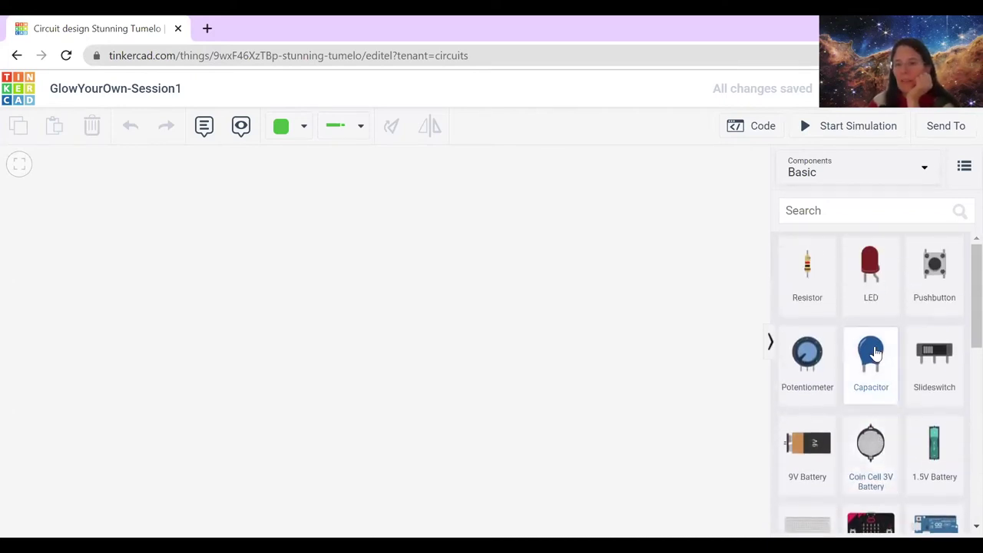
pyautogui.scroll(-2, 906, 367)
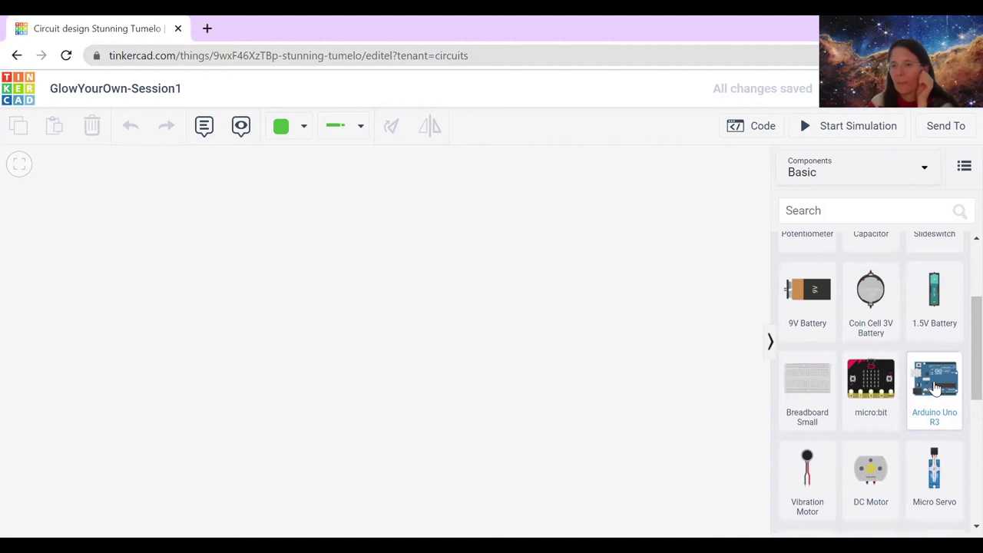
pyautogui.moveTo(935, 412); pyautogui.dragTo(458, 350)
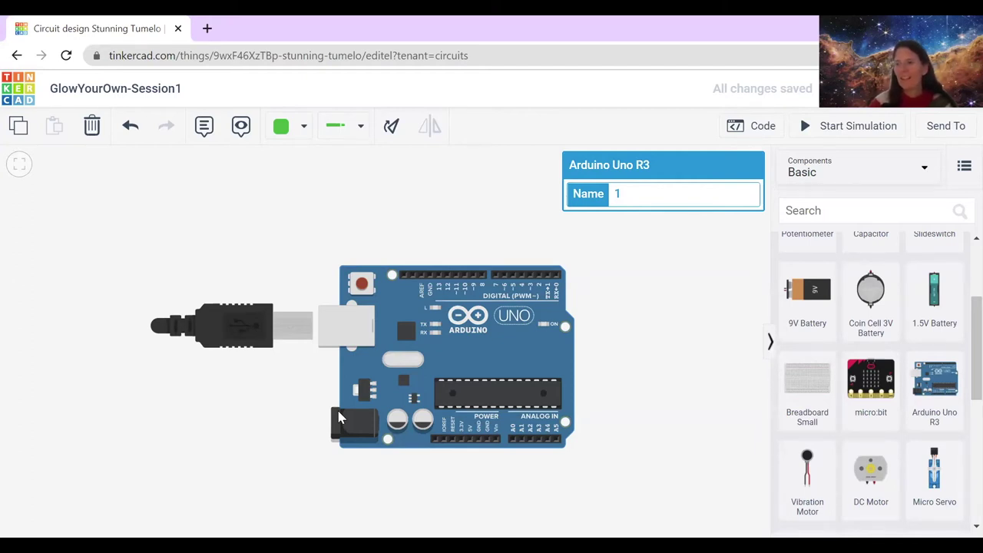
pyautogui.moveTo(421, 367); pyautogui.dragTo(400, 359)
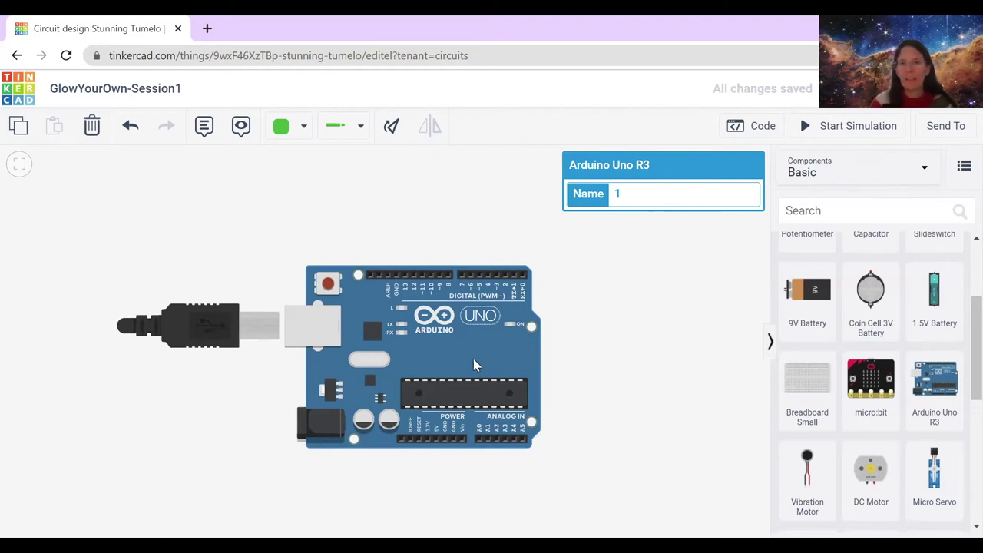
# Examine the Arduino Uno's digital, power and analog pin headers up close
pyautogui.scroll(1, 473, 359)
pyautogui.scroll(4, 473, 359)
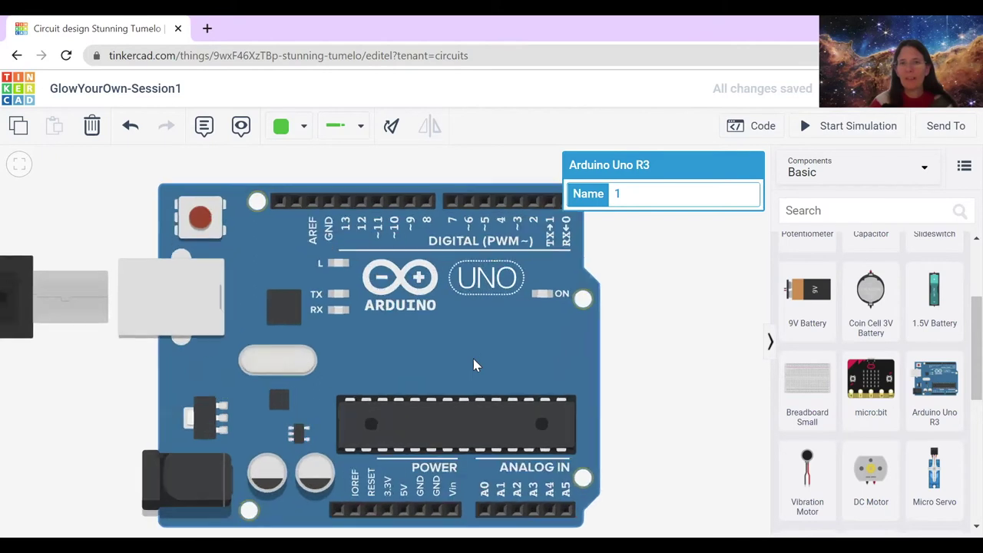
pyautogui.scroll(1, 468, 330)
pyautogui.scroll(-1, 407, 241)
pyautogui.moveTo(405, 298); pyautogui.dragTo(376, 338)
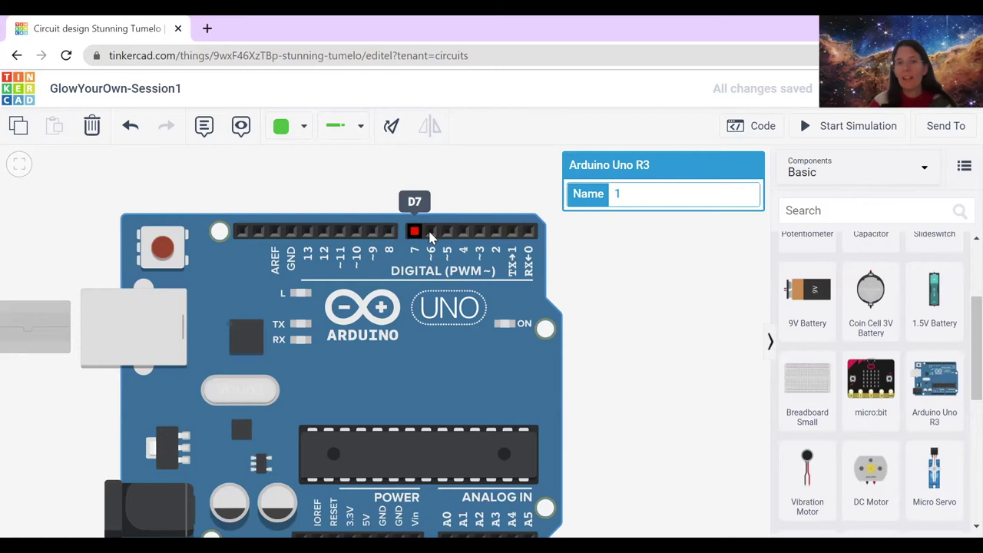
pyautogui.scroll(-3, 454, 358)
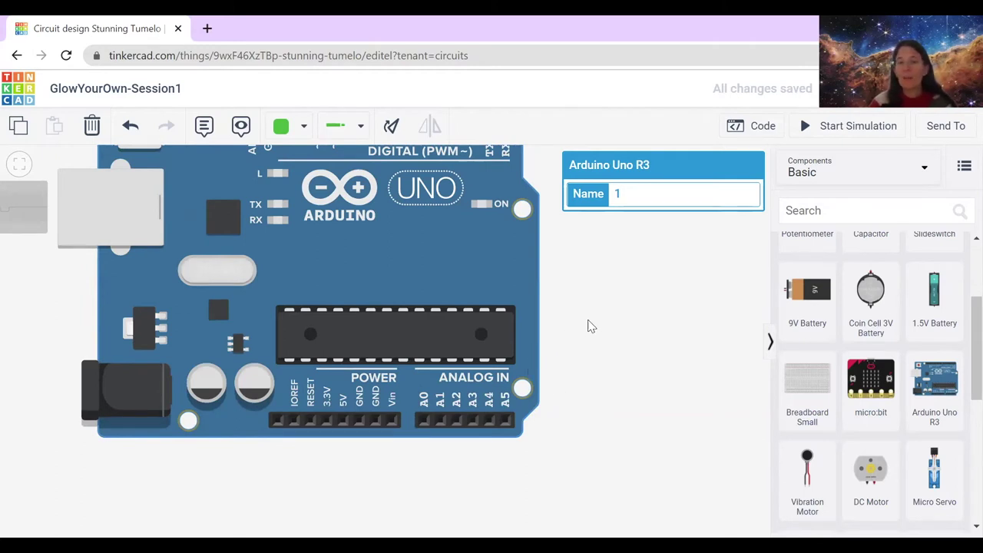
pyautogui.scroll(-5, 589, 325)
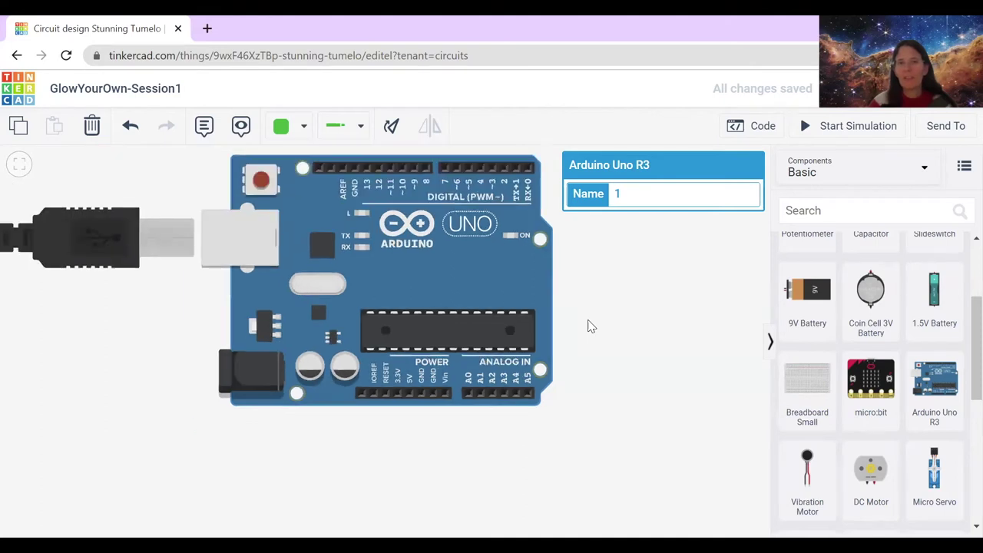
pyautogui.scroll(4, 538, 295)
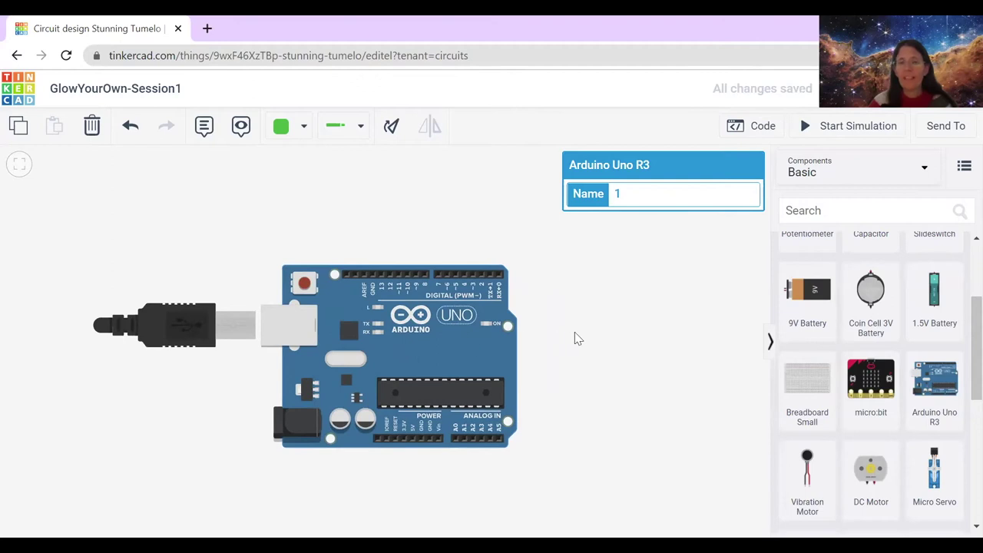
# Make room around the Arduino and place a Breadboard Small directly above it
pyautogui.scroll(-2, 574, 332)
pyautogui.moveTo(447, 359); pyautogui.dragTo(409, 375)
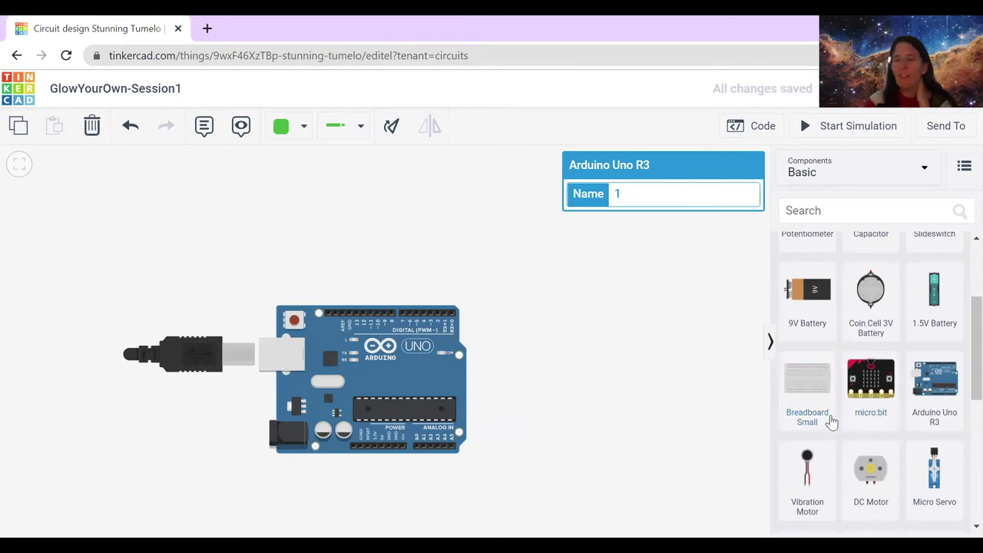
pyautogui.moveTo(797, 409); pyautogui.dragTo(360, 192)
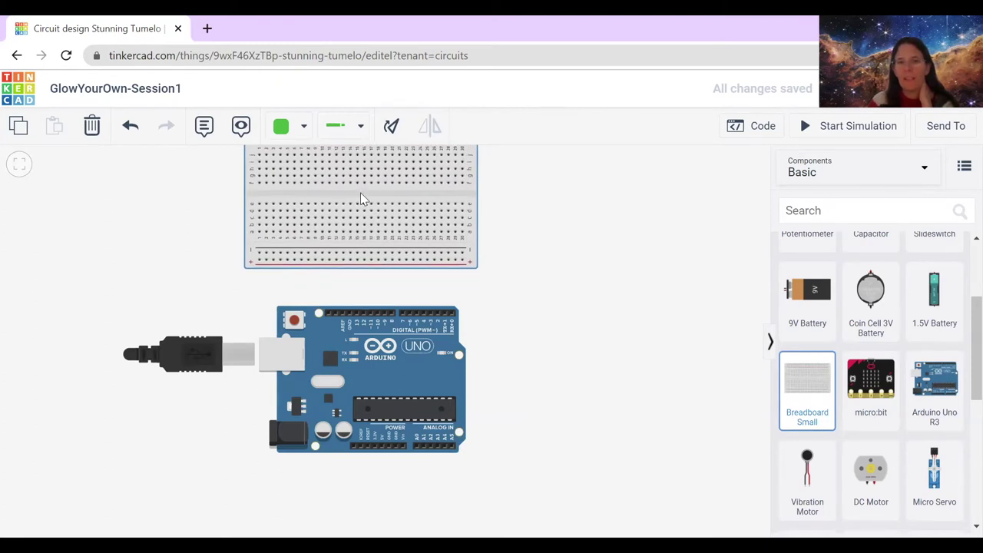
pyautogui.moveTo(361, 194); pyautogui.dragTo(358, 197)
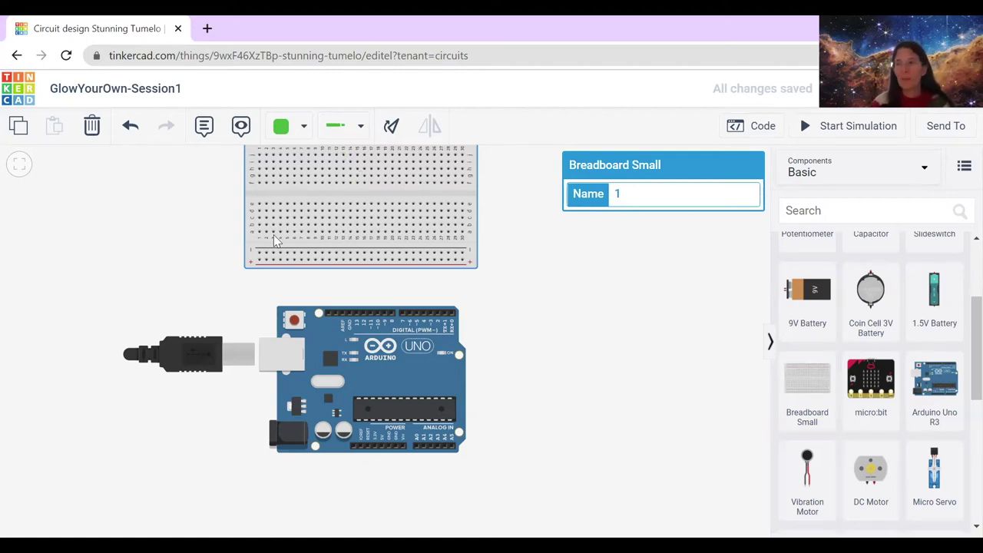
# Examine the breadboard's connected hole columns and its negative and positive rails up close
pyautogui.click(504, 272)
pyautogui.moveTo(504, 272); pyautogui.dragTo(510, 326)
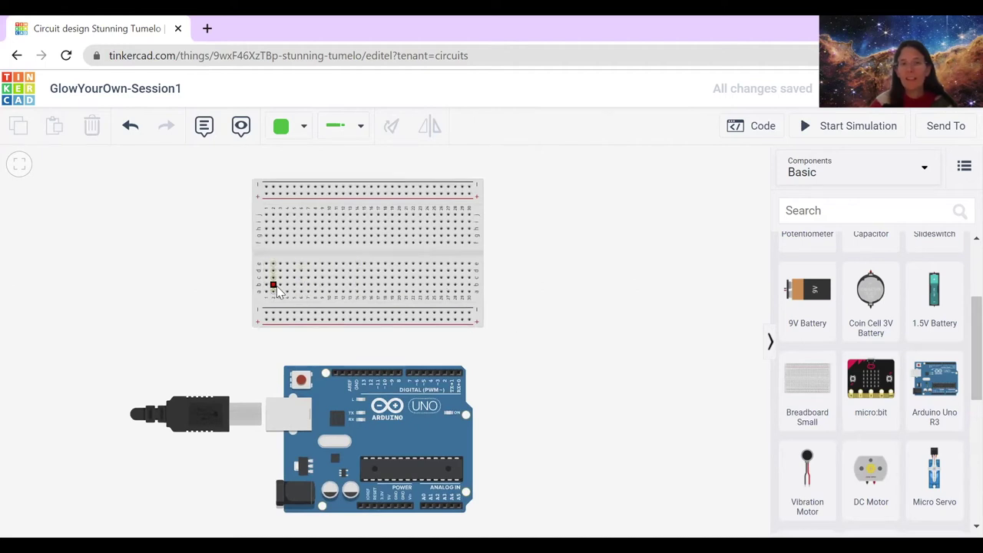
pyautogui.scroll(1, 463, 294)
pyautogui.scroll(1, 463, 295)
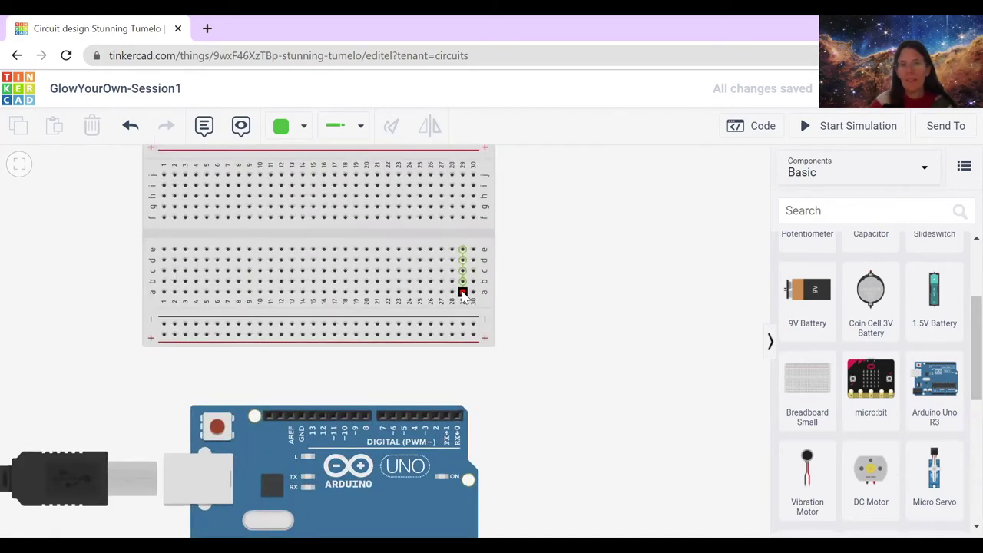
pyautogui.scroll(4, 464, 285)
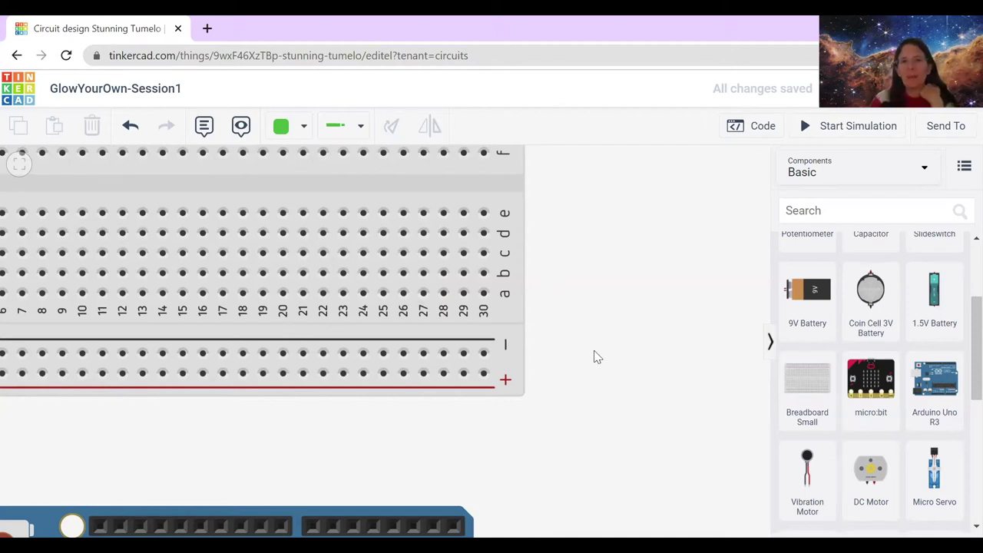
pyautogui.scroll(-5, 620, 330)
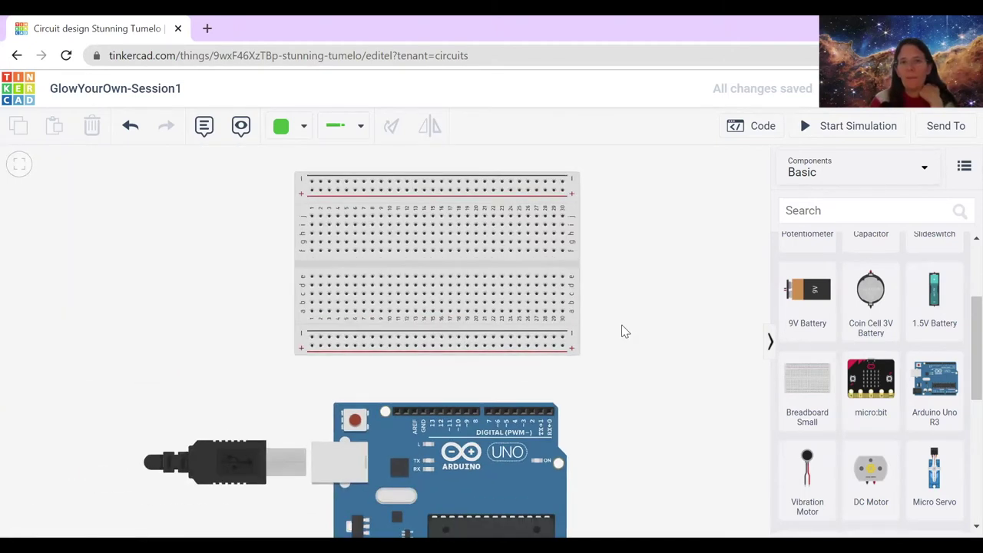
pyautogui.moveTo(619, 408); pyautogui.dragTo(550, 378)
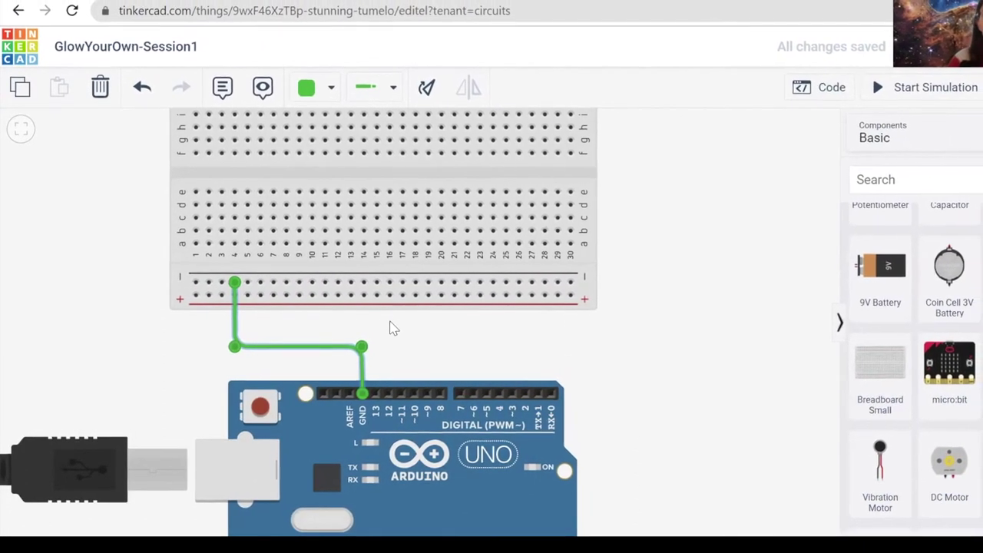
# Delete the green wire running from the breadboard's negative rail at column 4 to the Arduino's GND pin
pyautogui.click(614, 345)
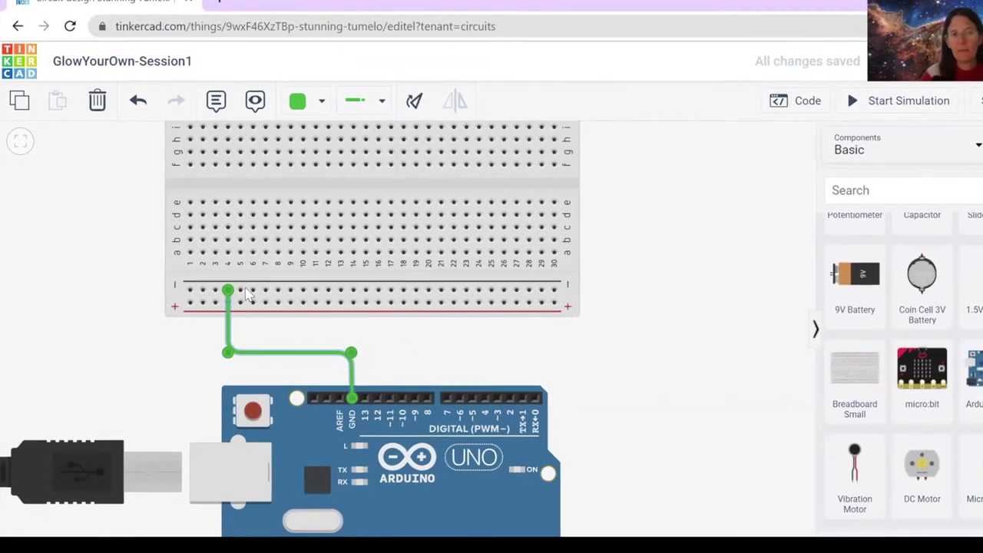
pyautogui.click(229, 350)
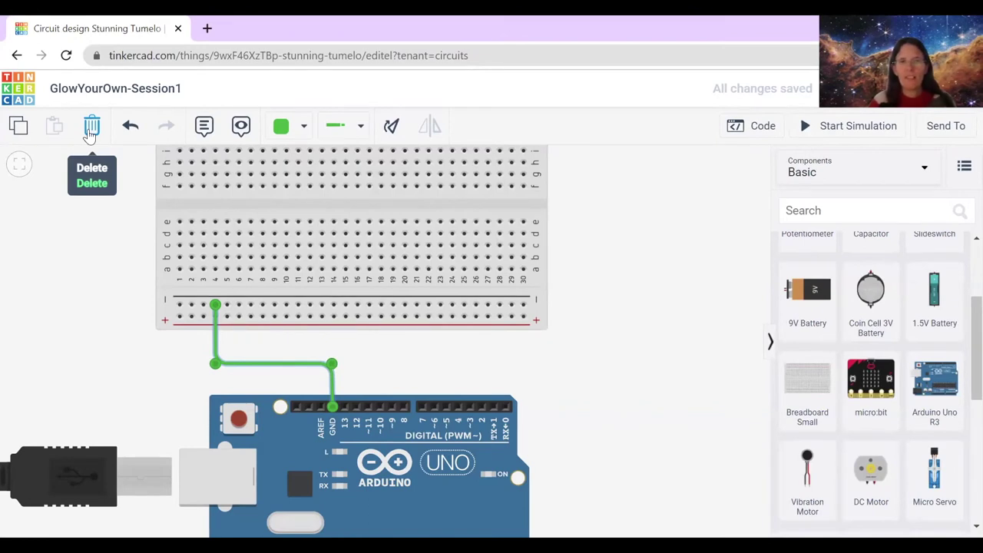
pyautogui.click(91, 127)
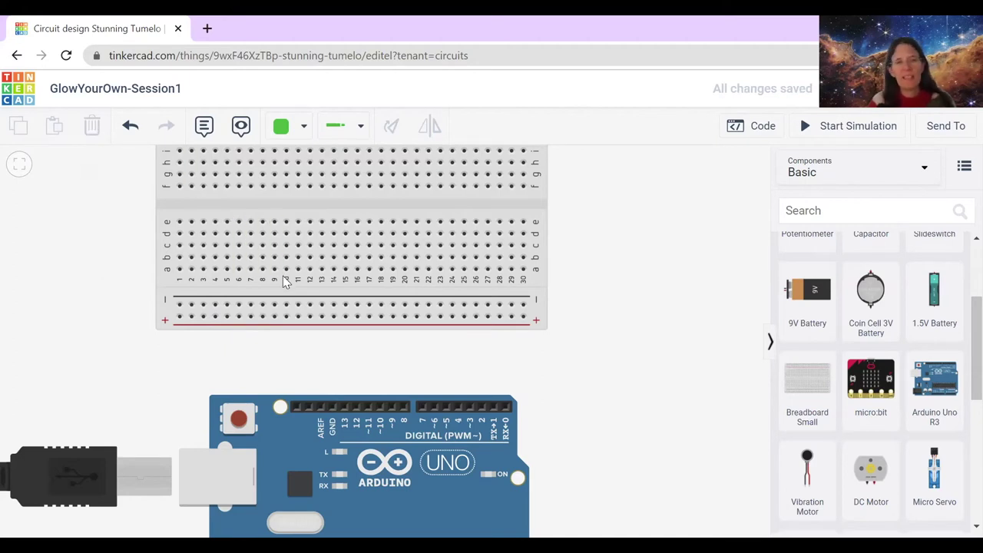
# Wire the breadboard's lower negative rail at column 6 to the Arduino's digital-side GND pin with two right-angle bends, straightening the corner above GND
pyautogui.click(239, 305)
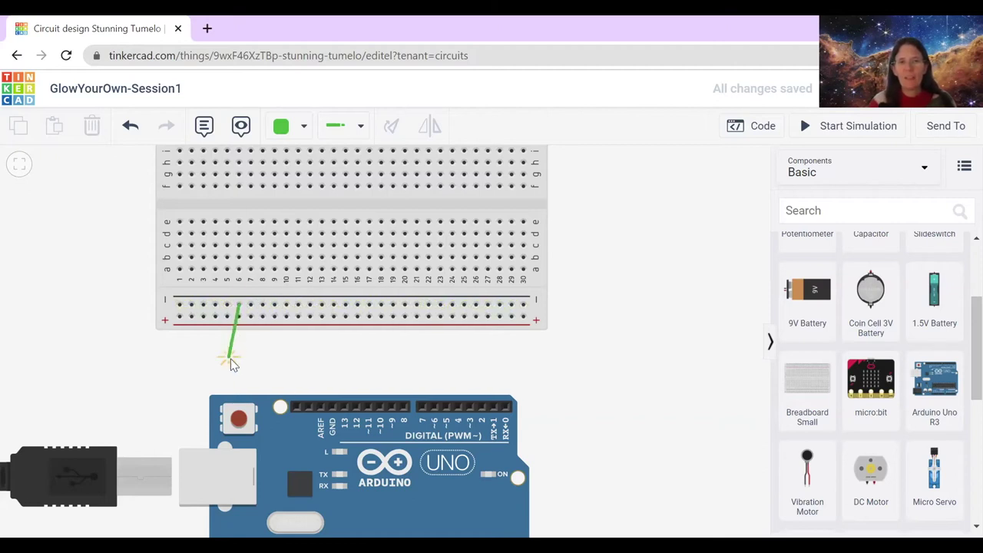
pyautogui.click(238, 362)
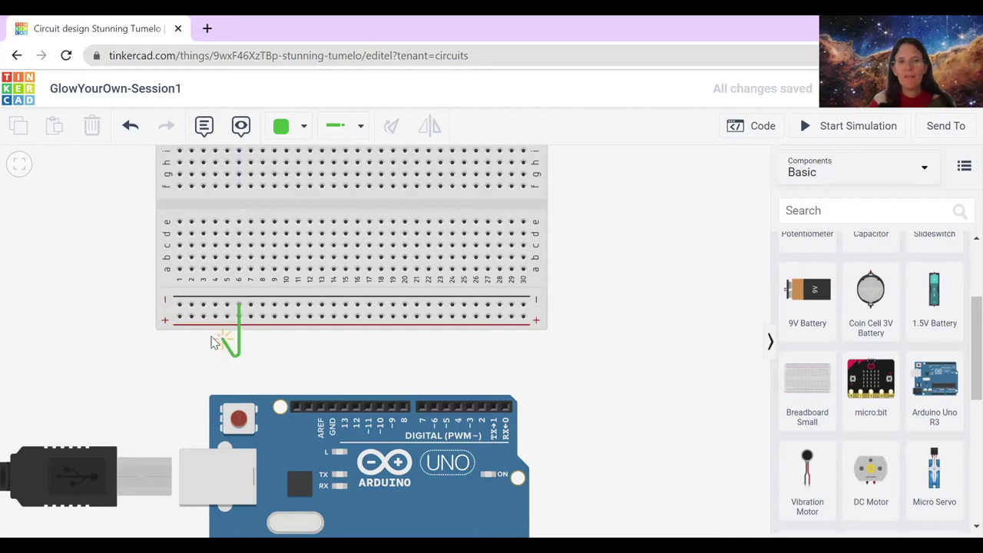
pyautogui.click(334, 363)
pyautogui.click(333, 408)
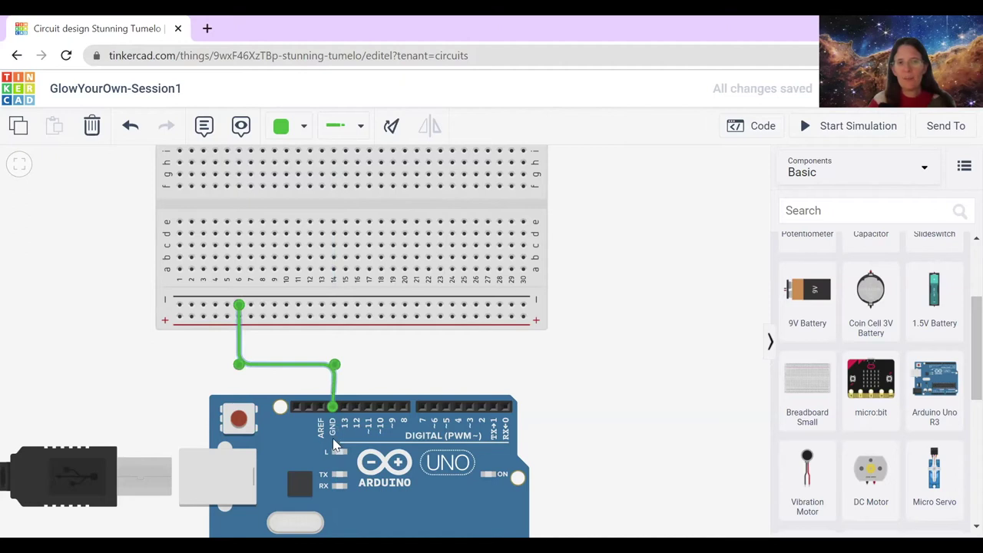
pyautogui.moveTo(334, 363); pyautogui.dragTo(332, 364)
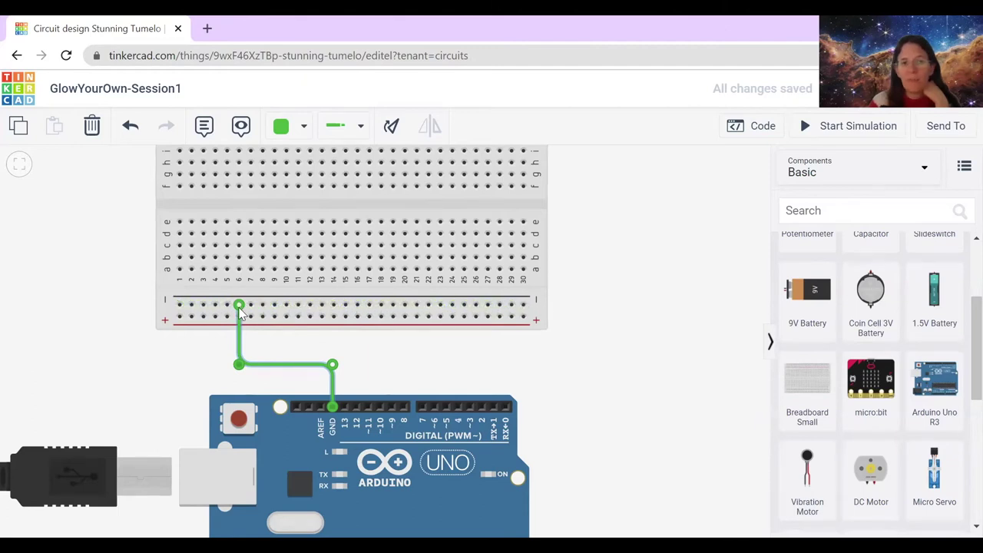
# Move the ground wire's breadboard end to column 10 of the negative rail, then return it to column 6
pyautogui.moveTo(239, 305); pyautogui.dragTo(286, 305)
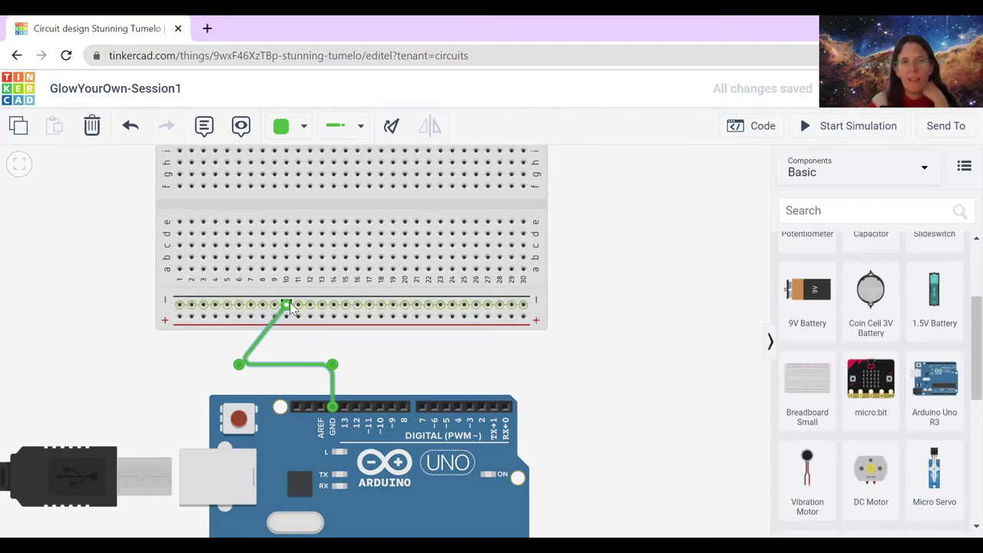
pyautogui.click(256, 306)
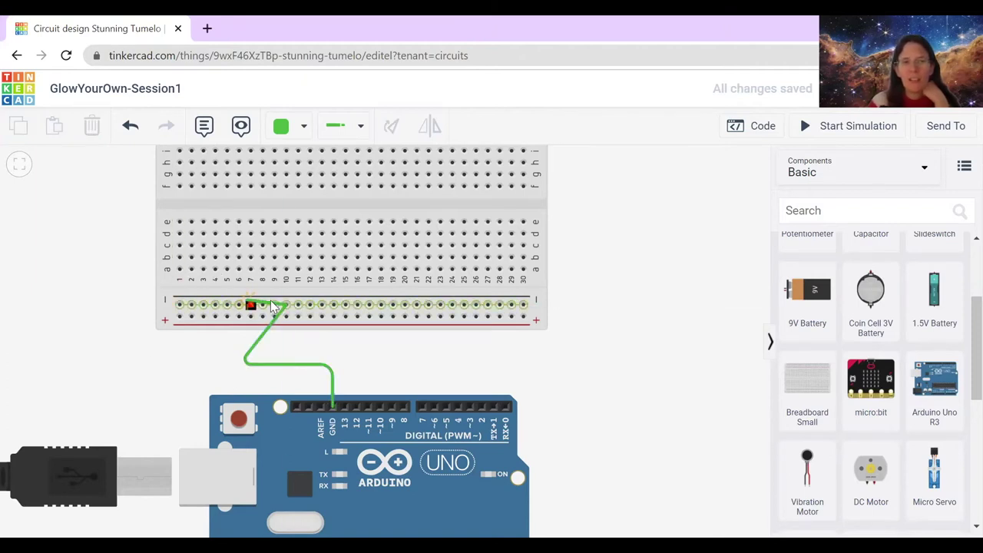
pyautogui.click(286, 305)
pyautogui.click(369, 316)
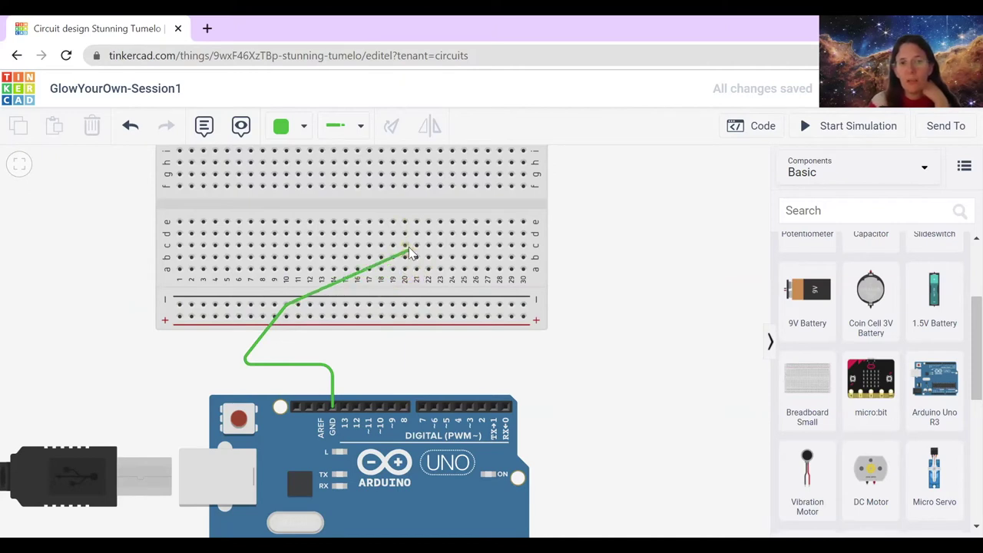
pyautogui.click(405, 246)
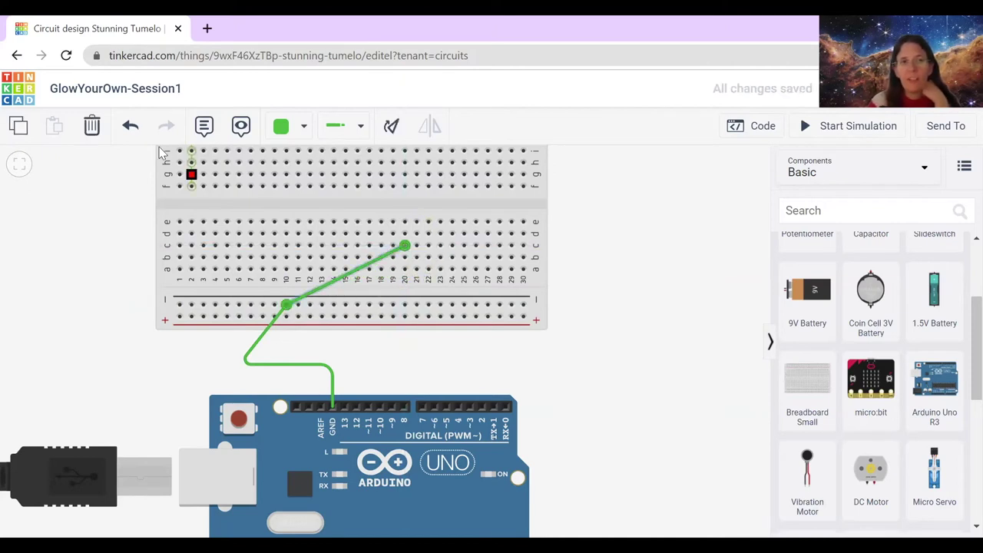
pyautogui.click(129, 125)
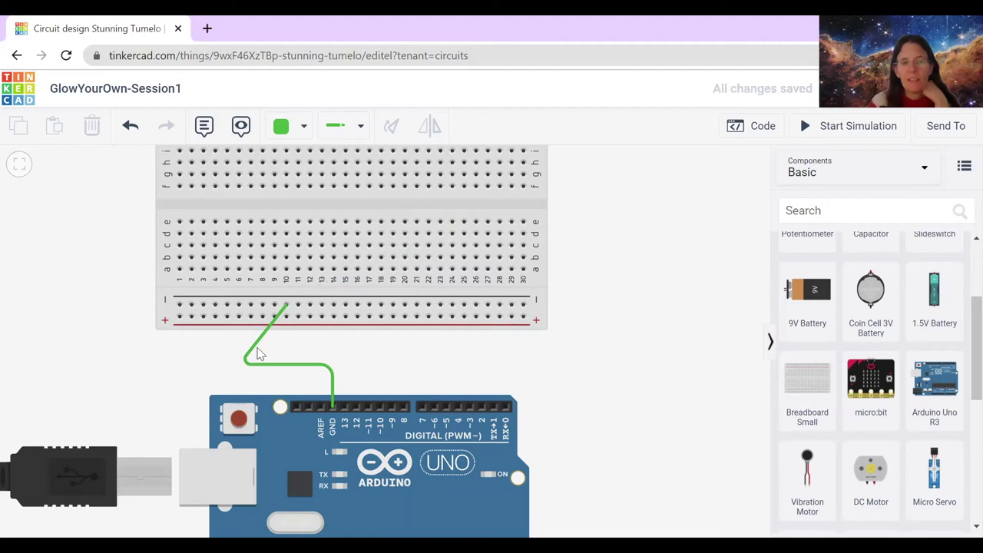
pyautogui.click(286, 306)
pyautogui.moveTo(262, 301); pyautogui.dragTo(239, 304)
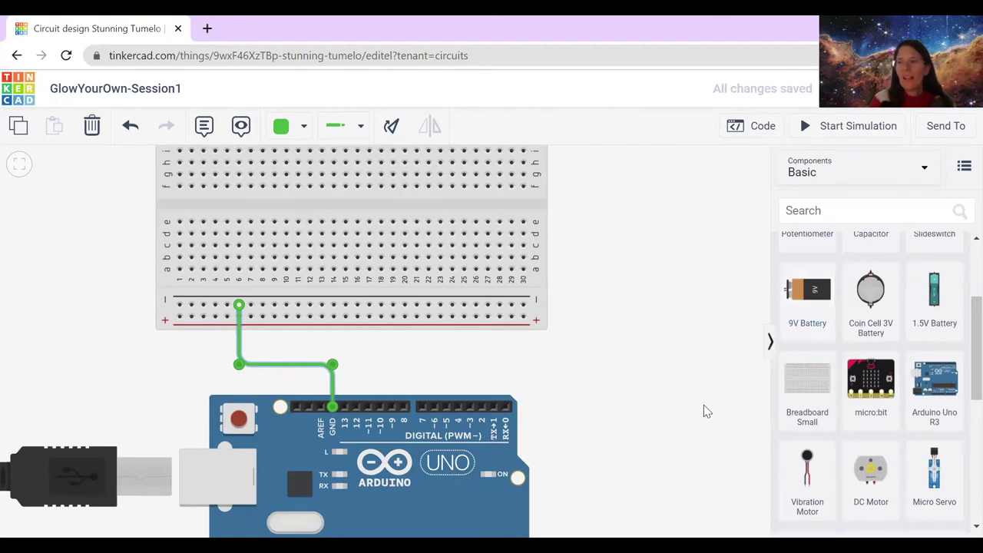
# Place an LED on the breadboard with its legs in row d at columns 11 and 12
pyautogui.scroll(2, 843, 317)
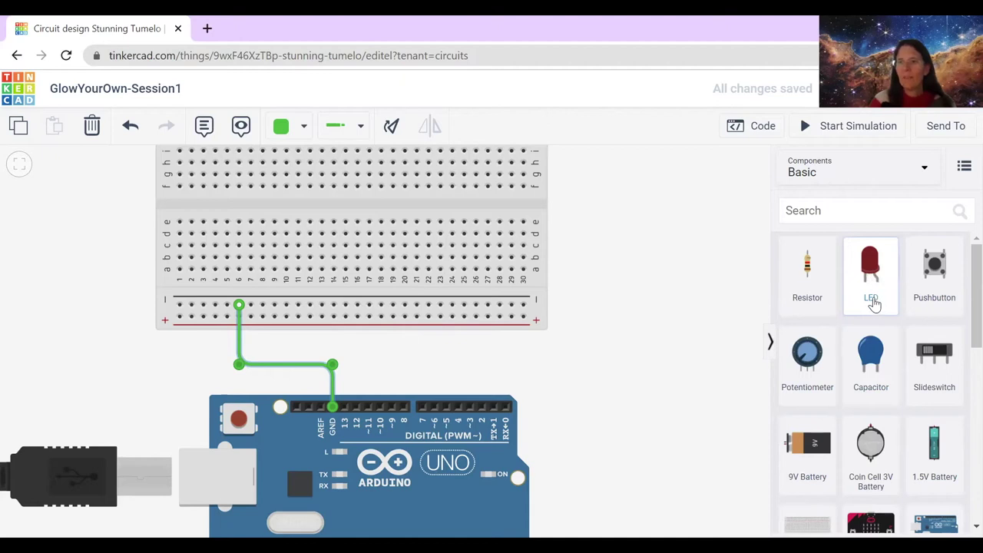
pyautogui.press('Escape')
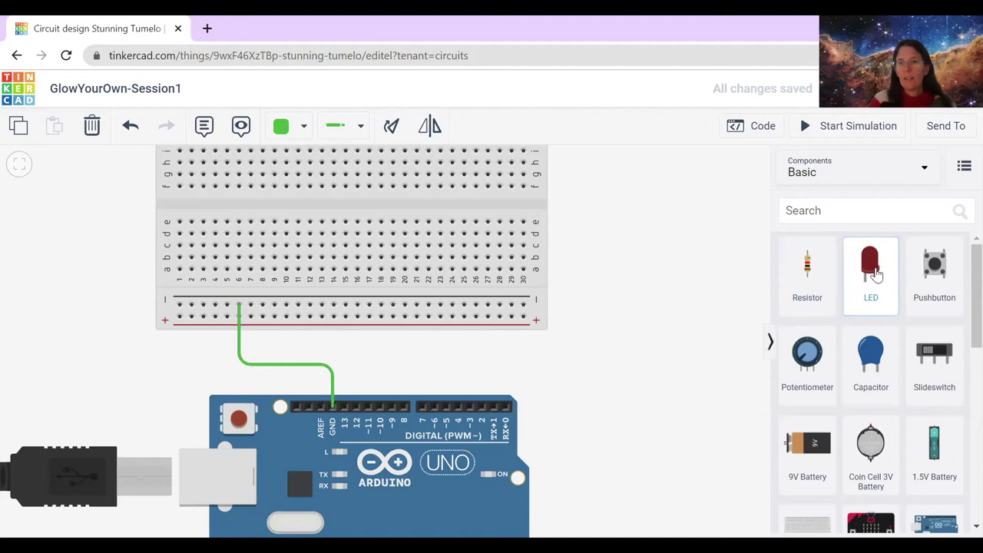
pyautogui.moveTo(845, 277); pyautogui.dragTo(308, 231)
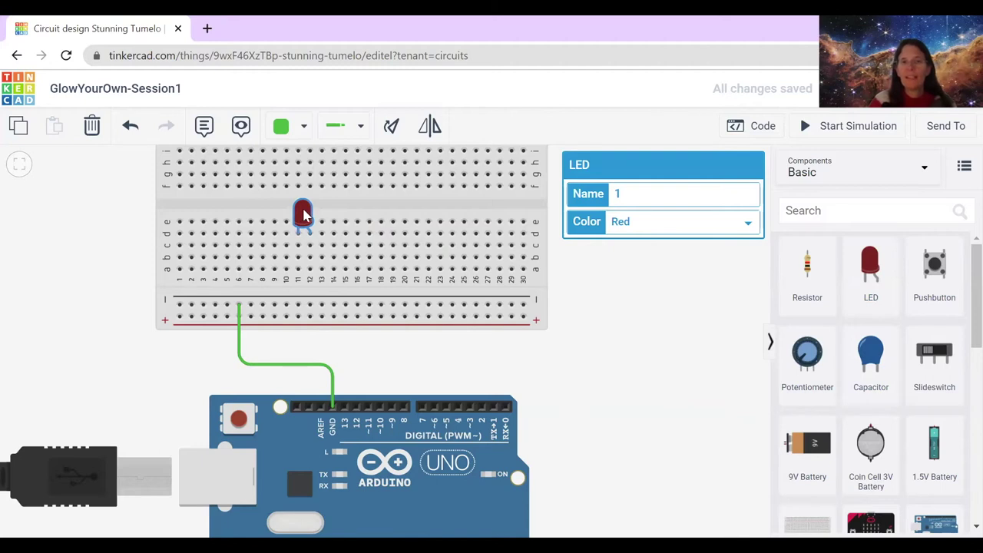
# Try the LED's color as Blue and set it back to Red
pyautogui.click(722, 231)
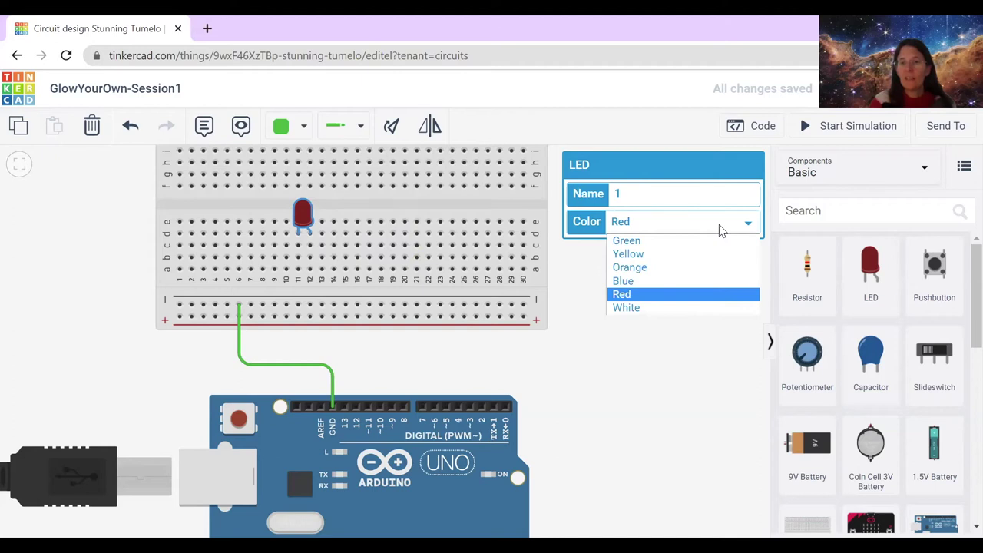
pyautogui.click(628, 282)
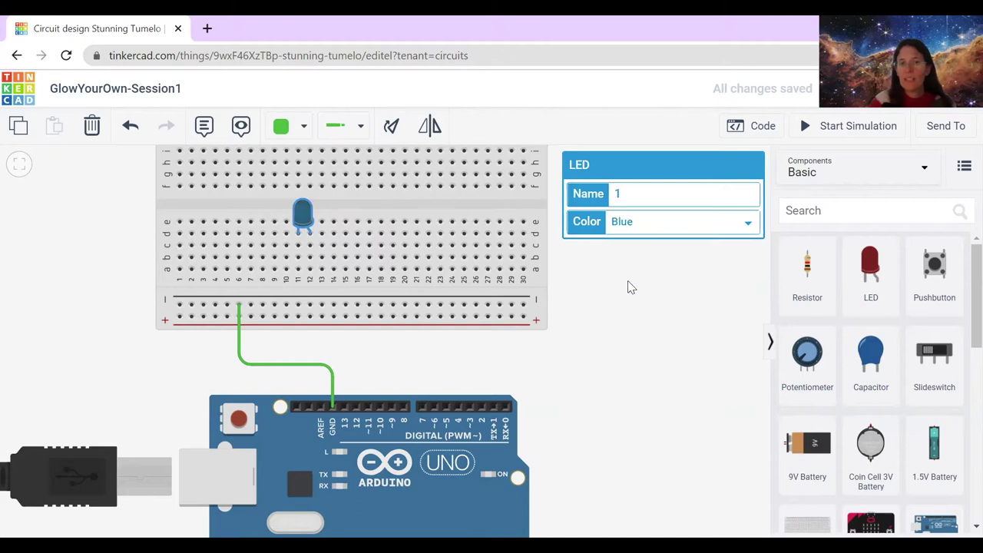
pyautogui.click(668, 223)
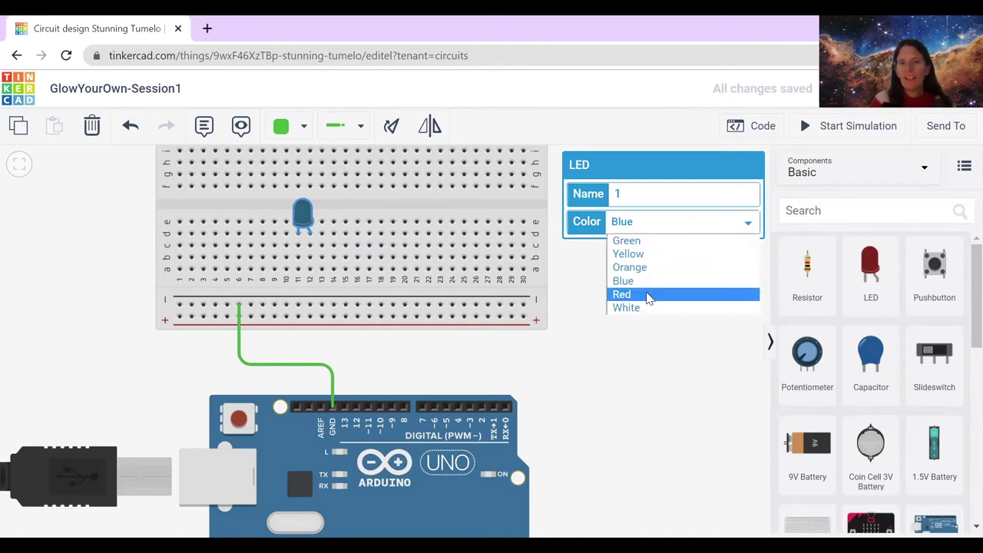
pyautogui.click(647, 296)
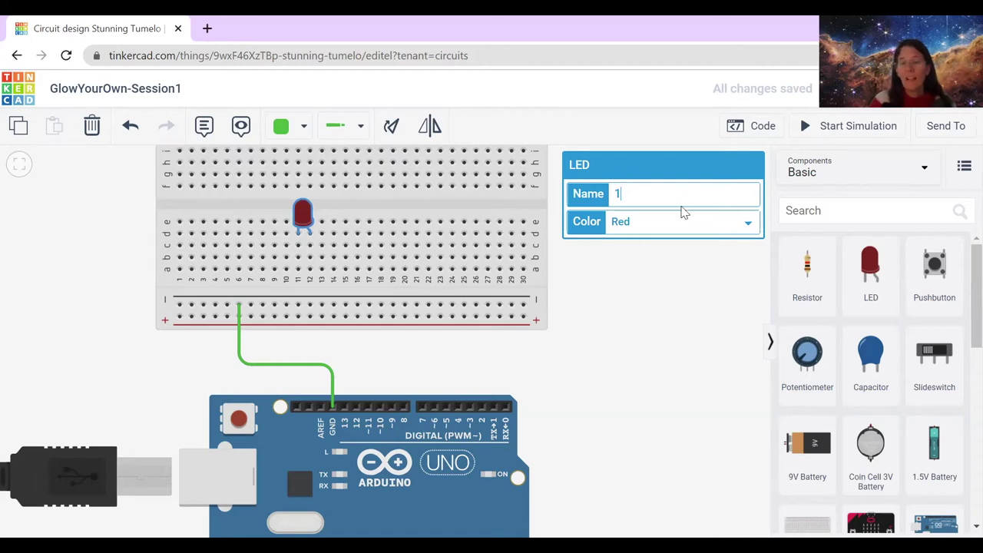
# Rename the LED as RedLight1
pyautogui.press('BackSpace')
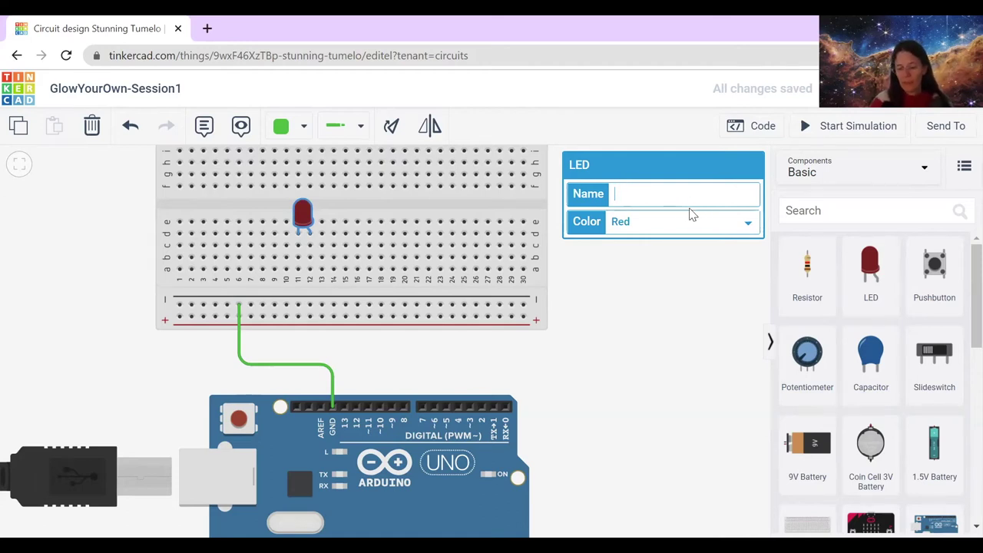
pyautogui.write('RedLight')
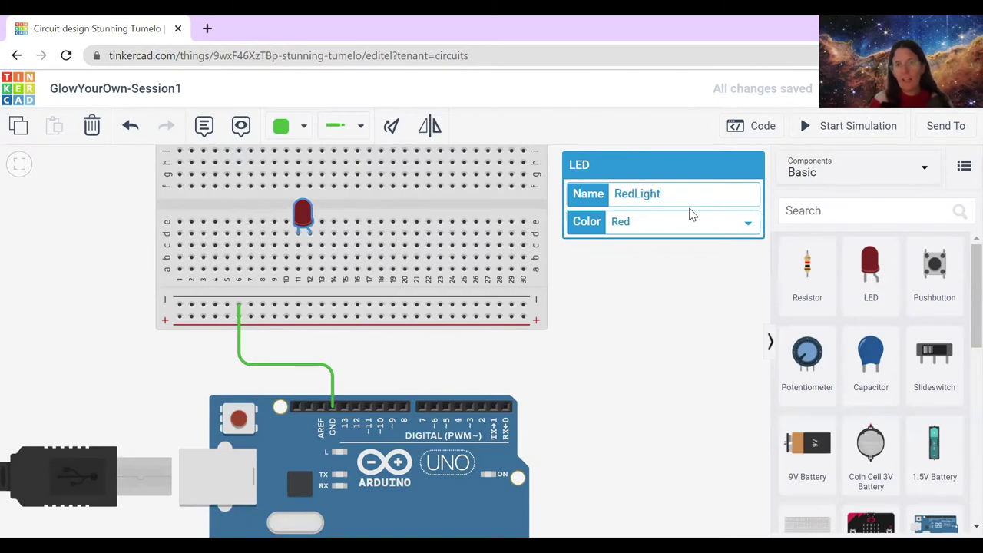
pyautogui.write('1')
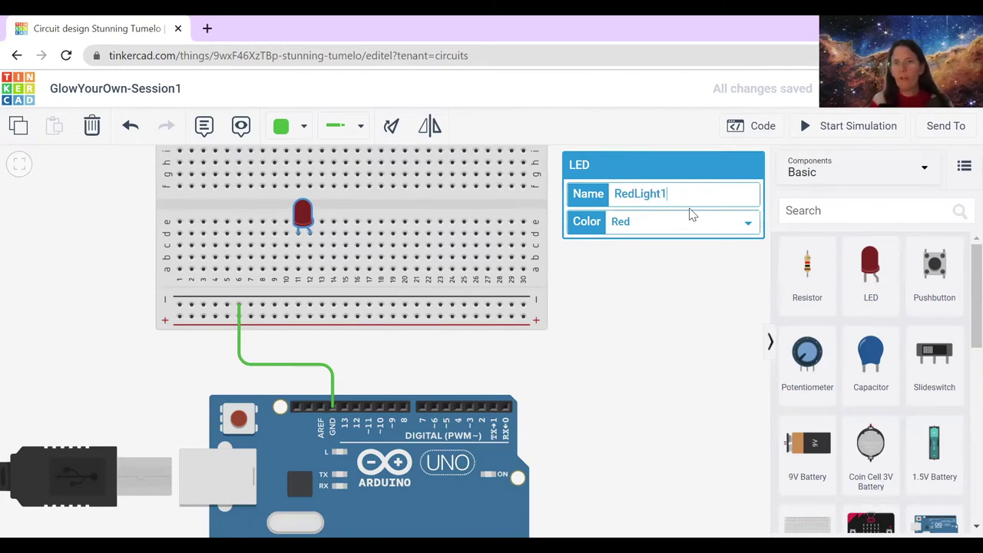
pyautogui.click(705, 303)
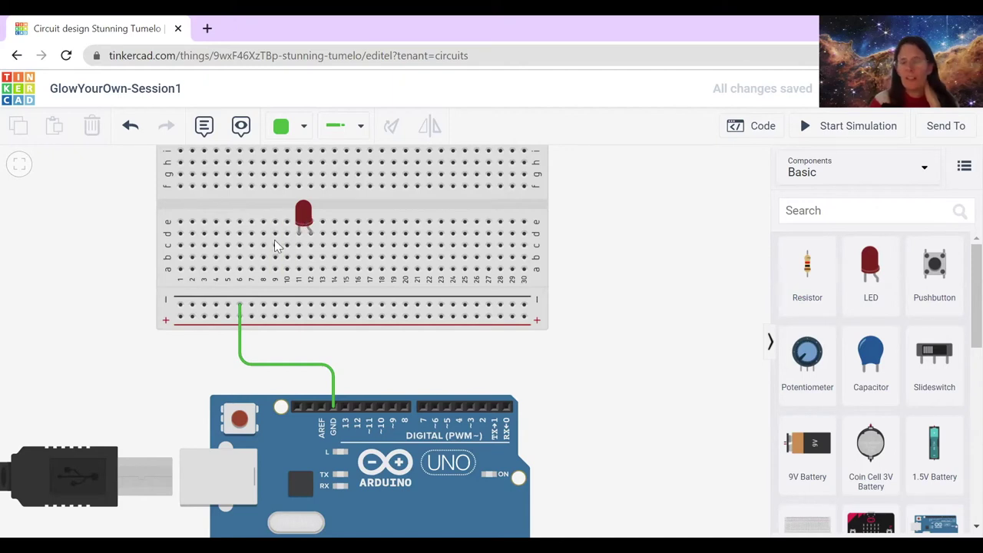
# Move the LED to row f at columns 13 and 14, and undo the move
pyautogui.click(303, 216)
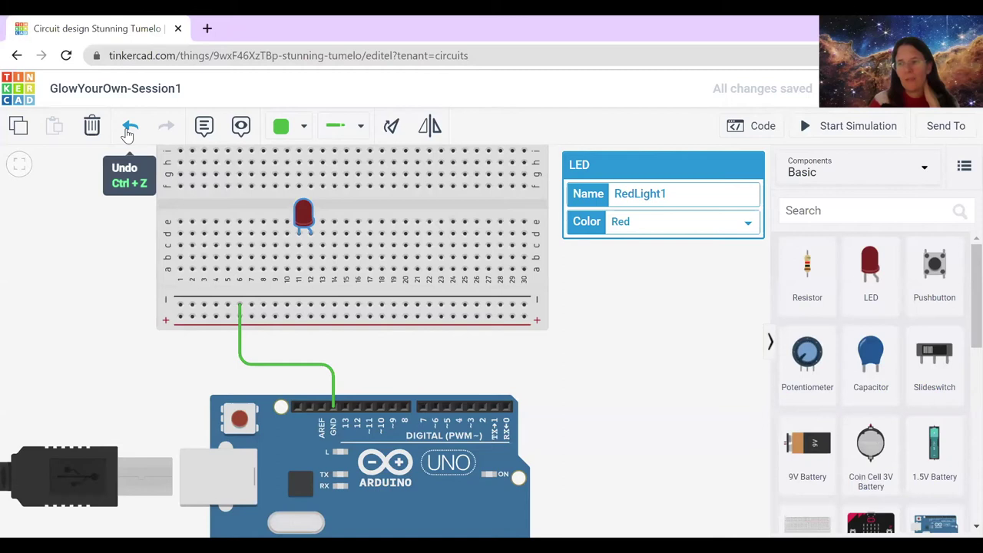
pyautogui.moveTo(305, 219); pyautogui.dragTo(335, 167)
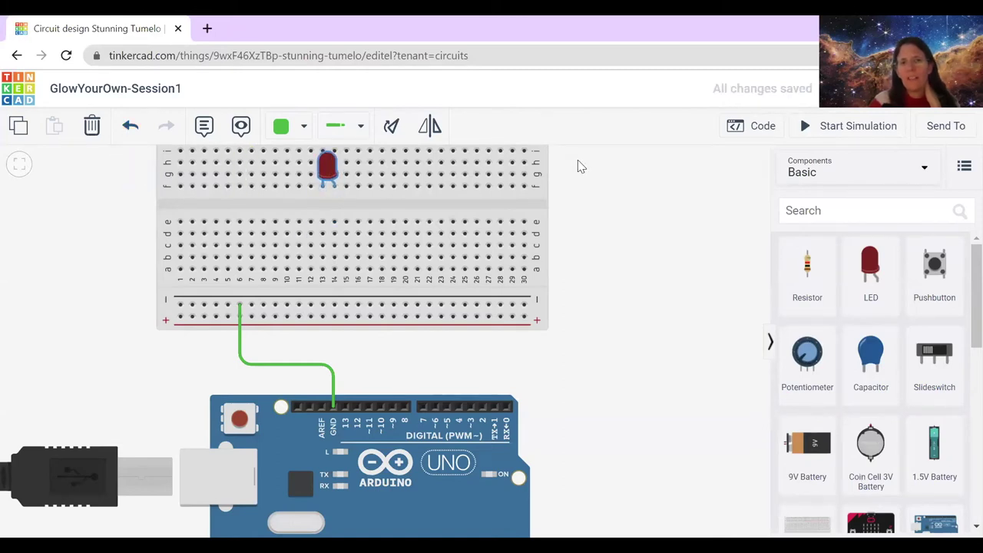
pyautogui.click(127, 129)
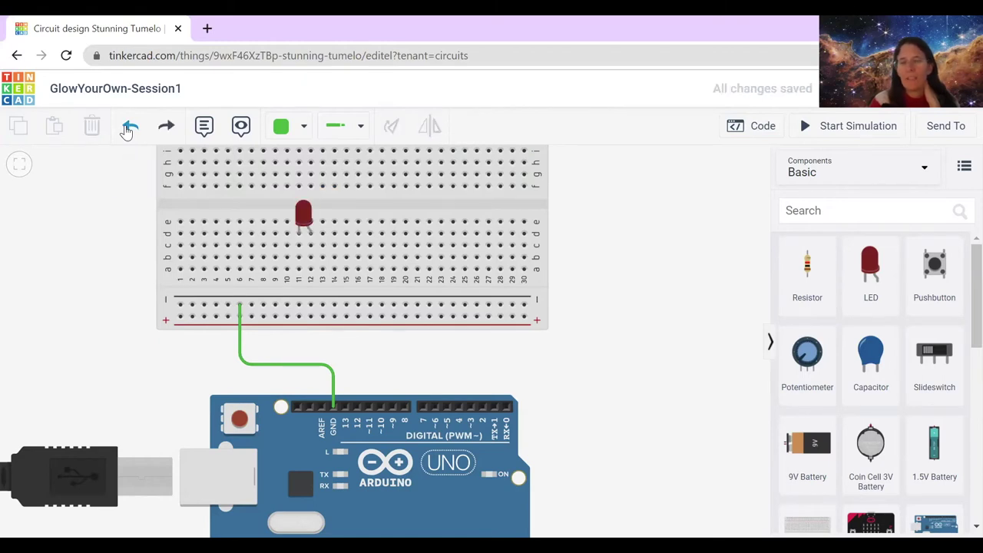
# Place a vertical resistor below the LED, connecting row b of column 11 to the lower negative rail
pyautogui.moveTo(807, 265); pyautogui.dragTo(384, 327)
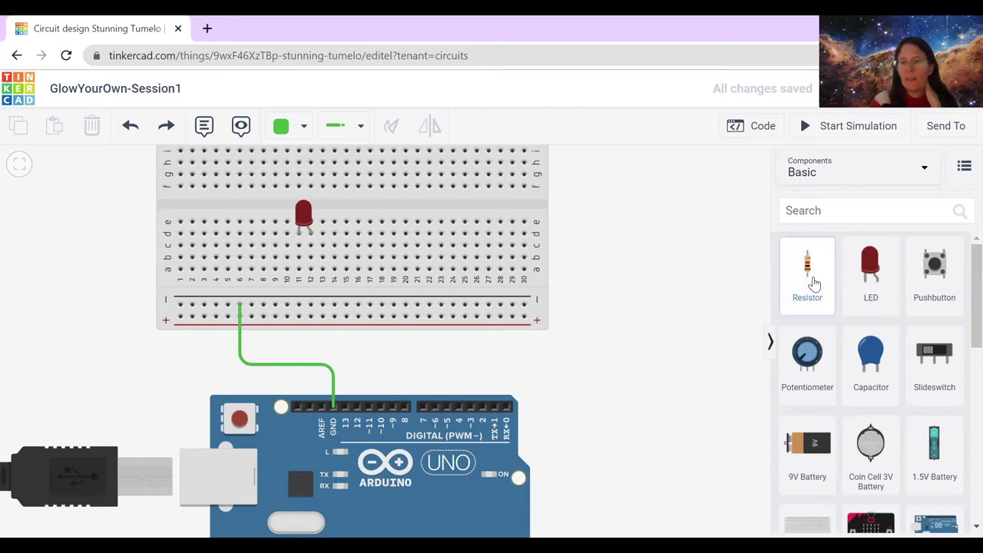
pyautogui.moveTo(814, 284); pyautogui.dragTo(302, 284)
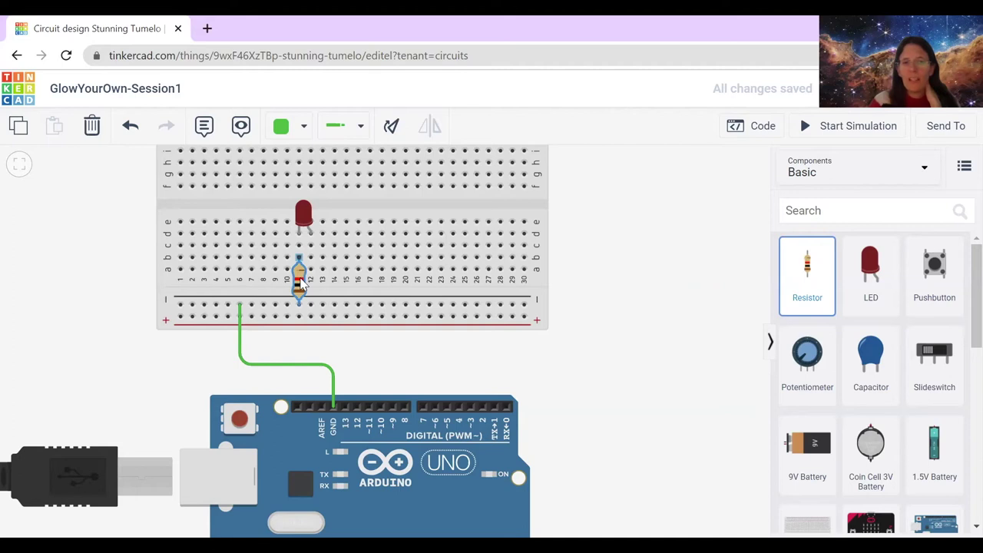
pyautogui.moveTo(301, 283); pyautogui.dragTo(300, 281)
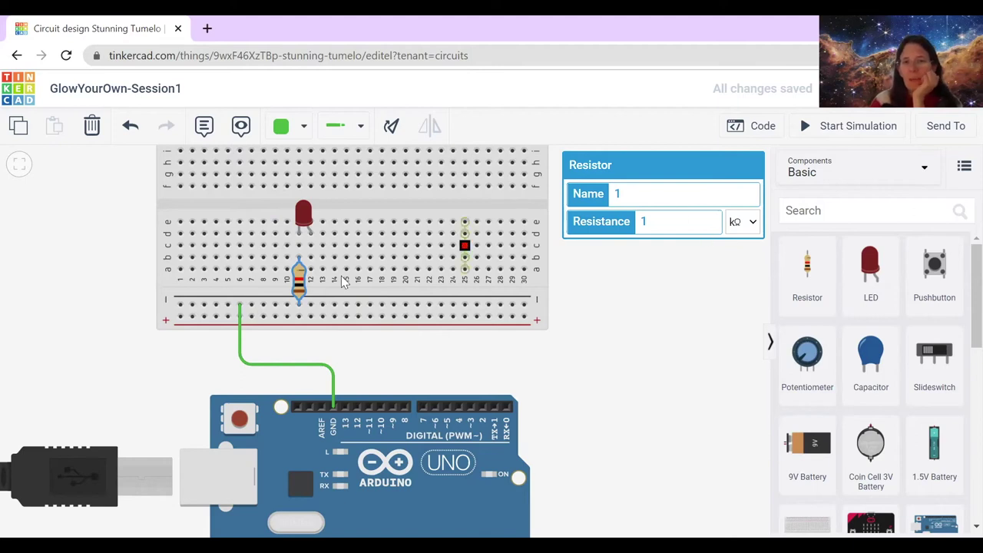
# Set the resistor's resistance to 100 Ω
pyautogui.click(697, 226)
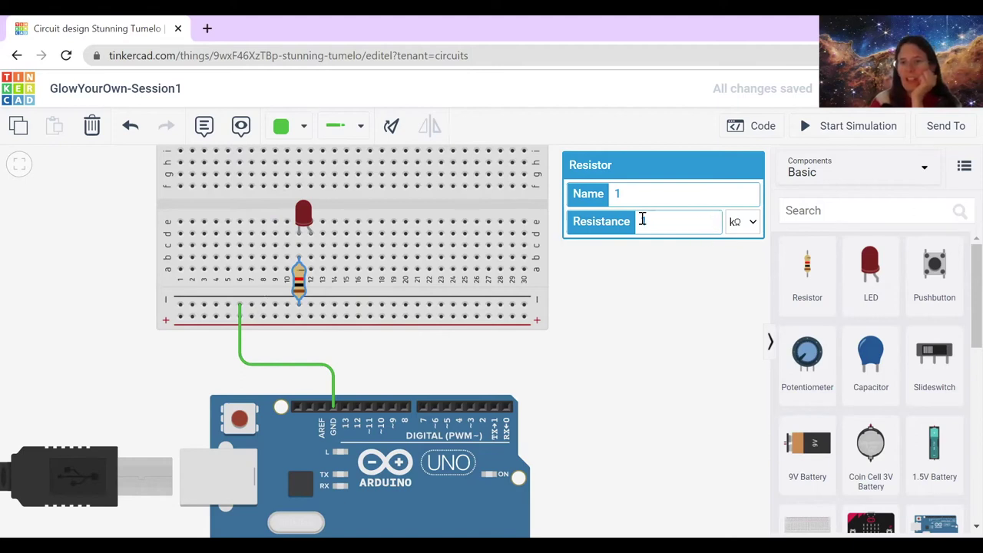
pyautogui.click(754, 224)
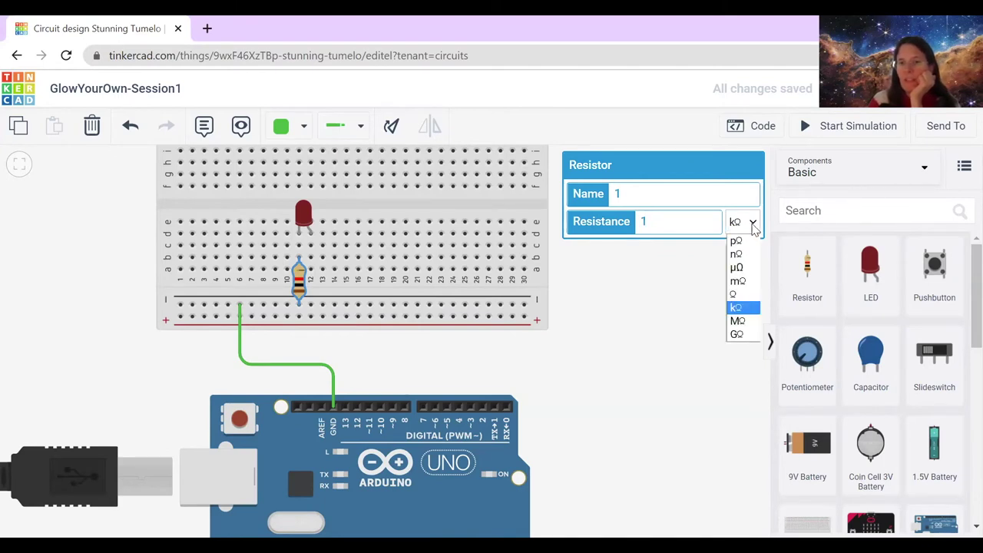
pyautogui.click(749, 297)
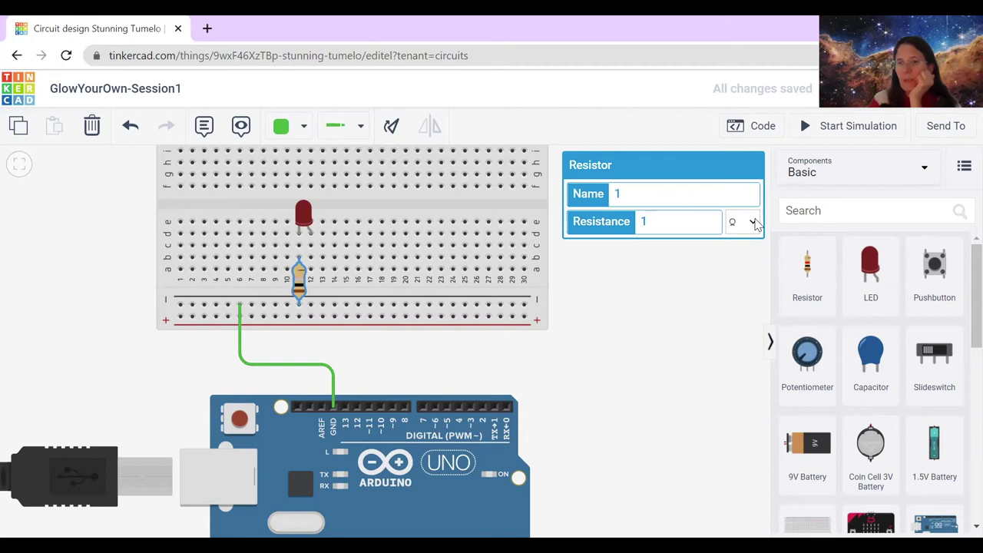
pyautogui.click(754, 223)
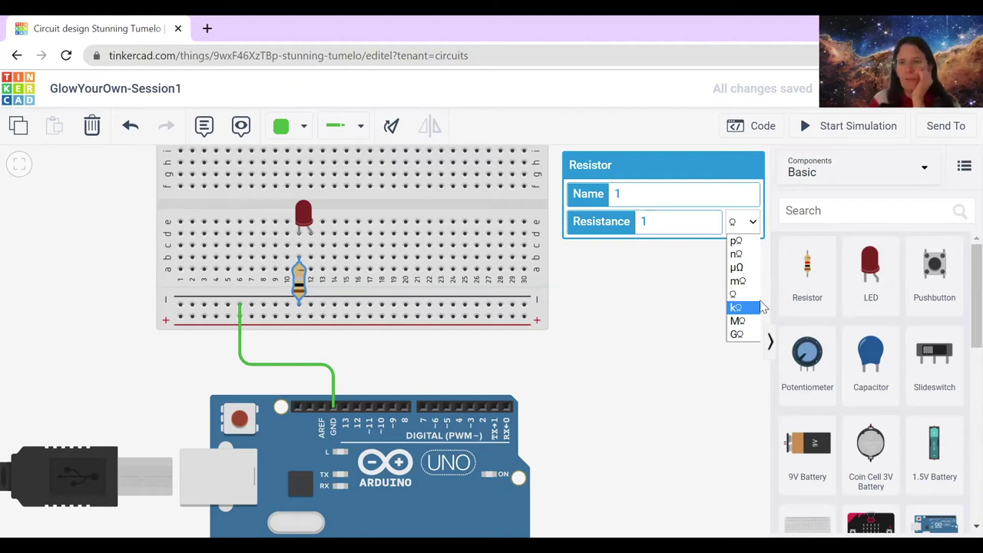
pyautogui.click(754, 299)
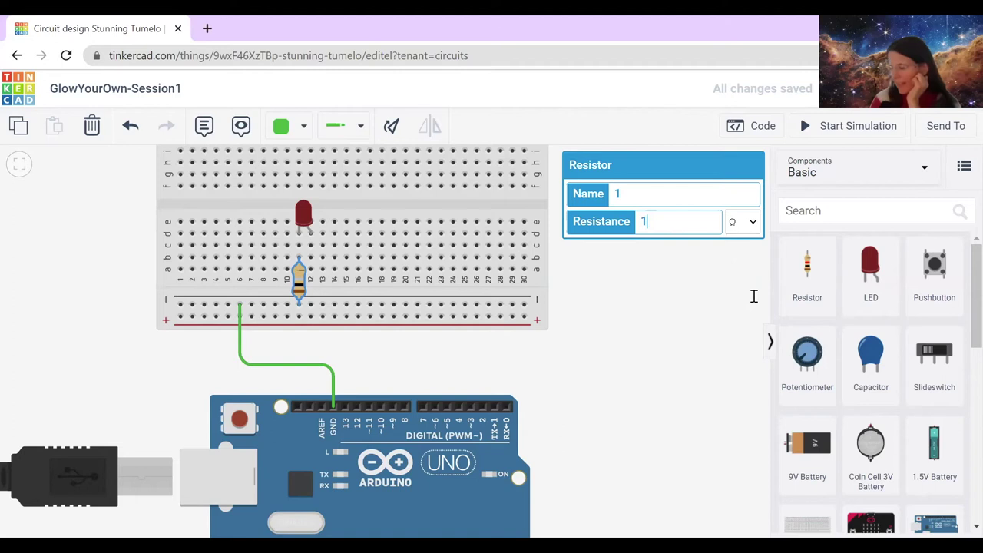
pyautogui.write('00')
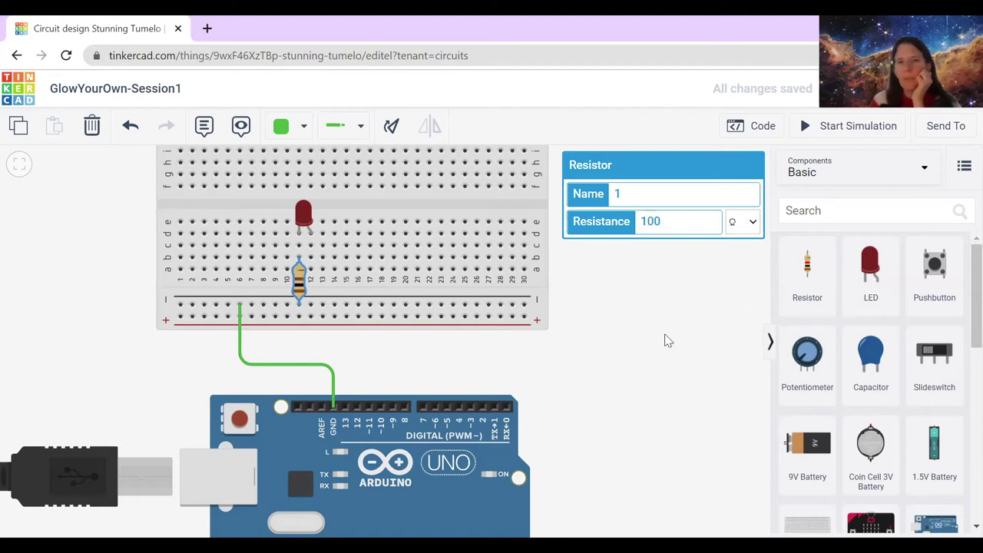
pyautogui.click(668, 362)
pyautogui.click(294, 290)
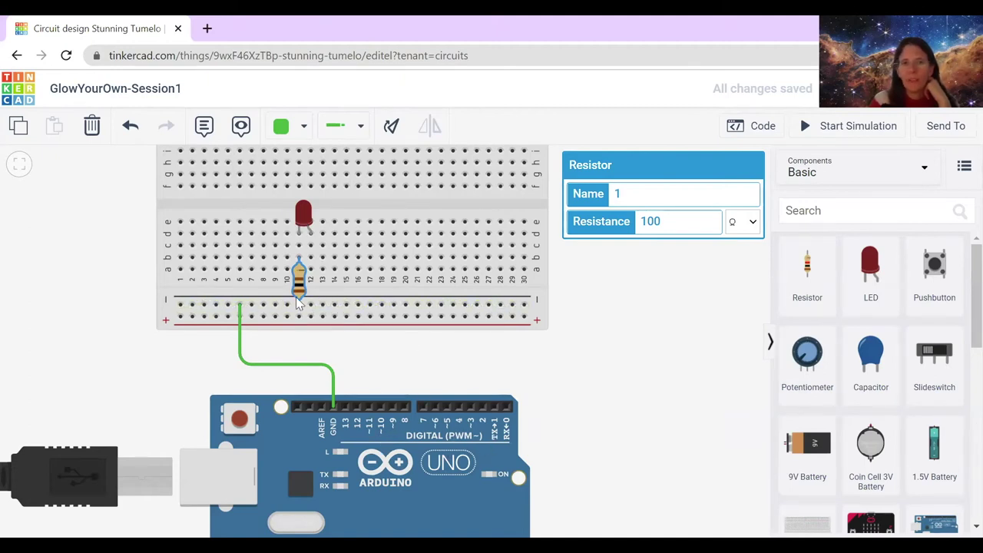
# Wire breadboard hole c12 to the Arduino's digital pin 7 with two right-angle bends, straightening the corner above pin 7
pyautogui.click(310, 248)
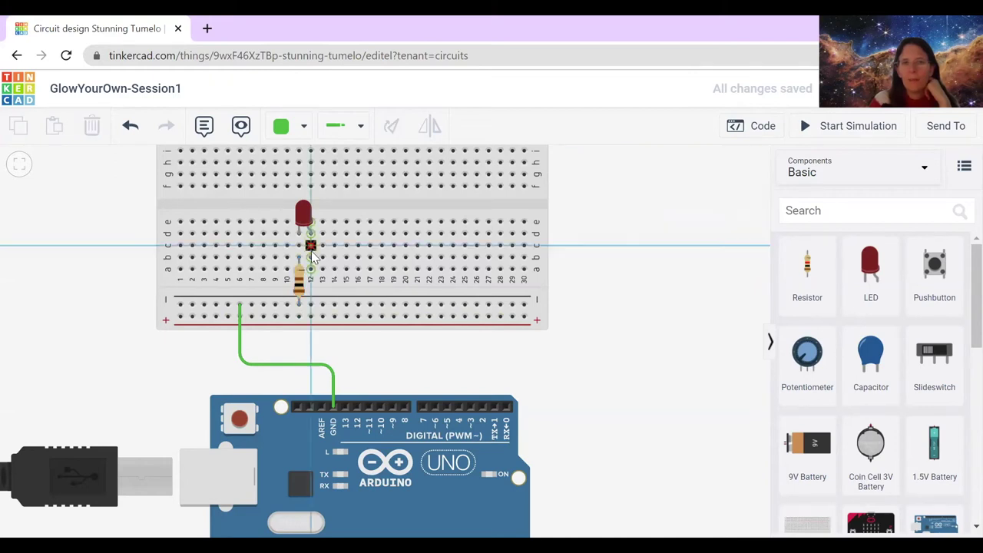
pyautogui.click(311, 346)
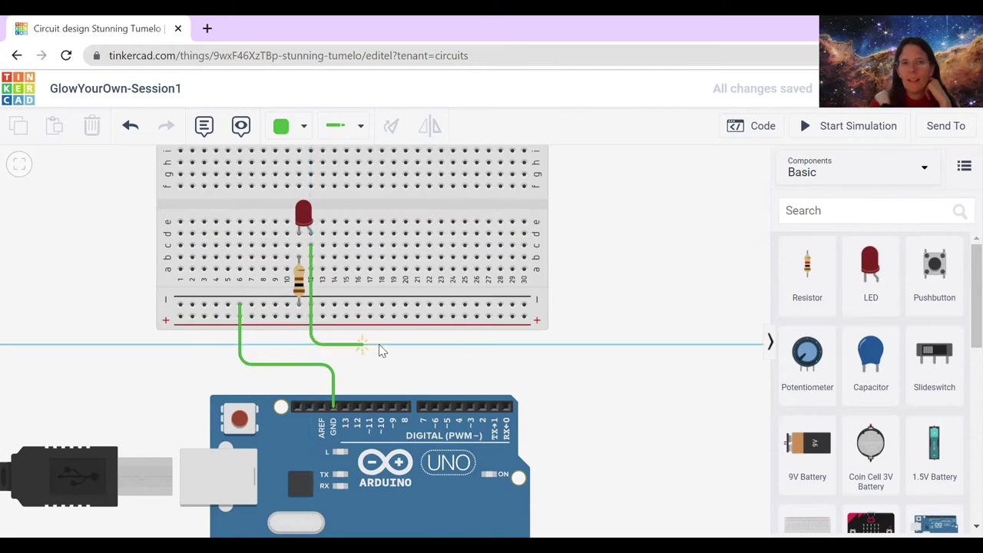
pyautogui.click(425, 345)
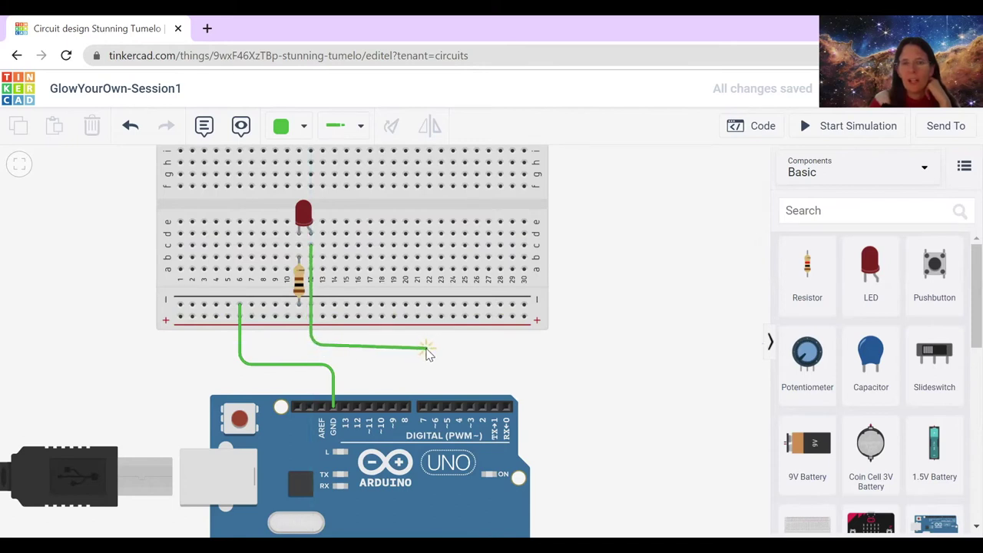
pyautogui.click(423, 406)
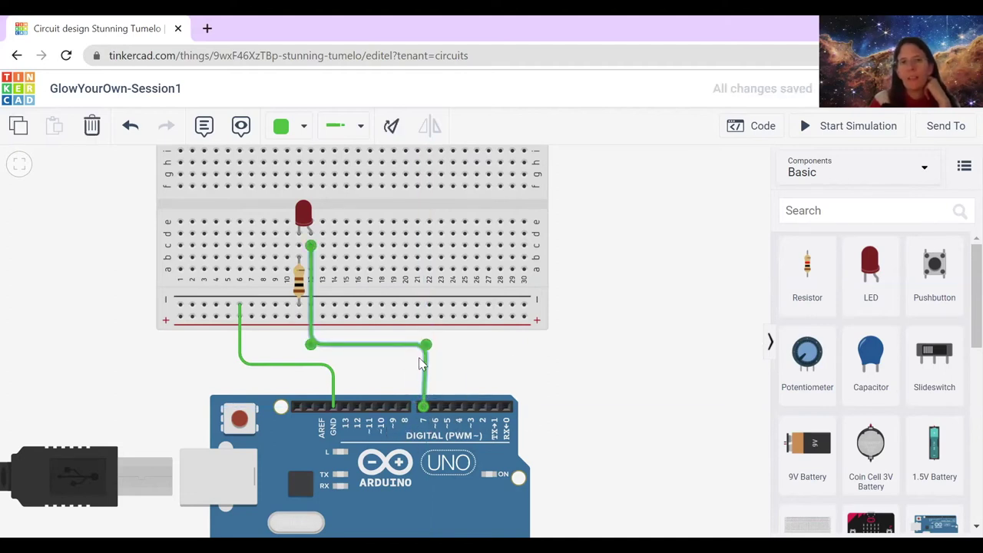
pyautogui.moveTo(427, 346); pyautogui.dragTo(423, 344)
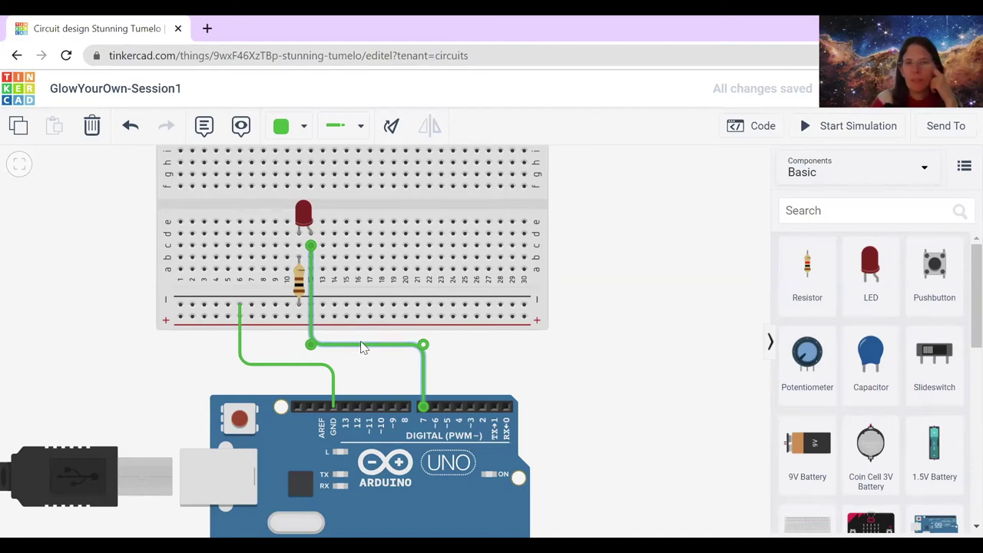
pyautogui.click(305, 128)
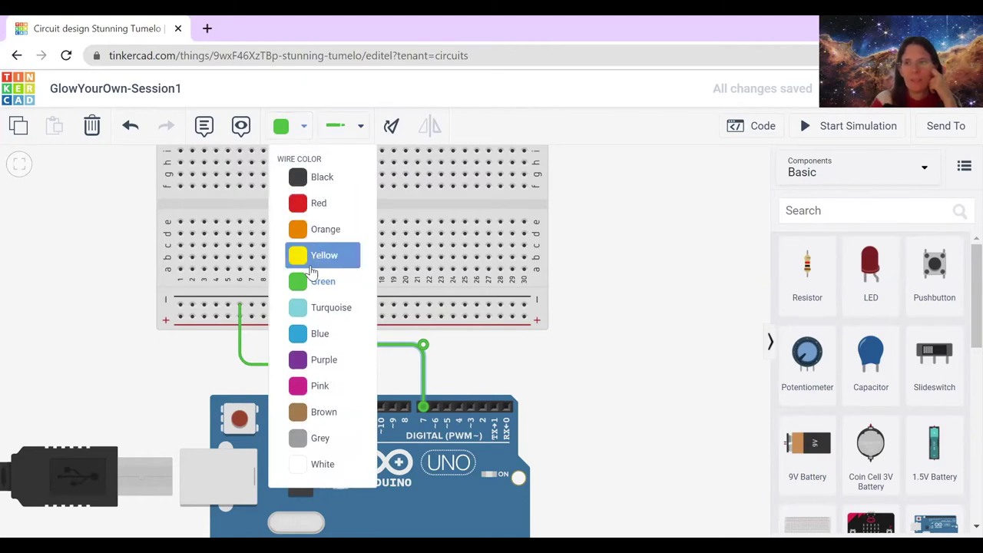
pyautogui.click(657, 388)
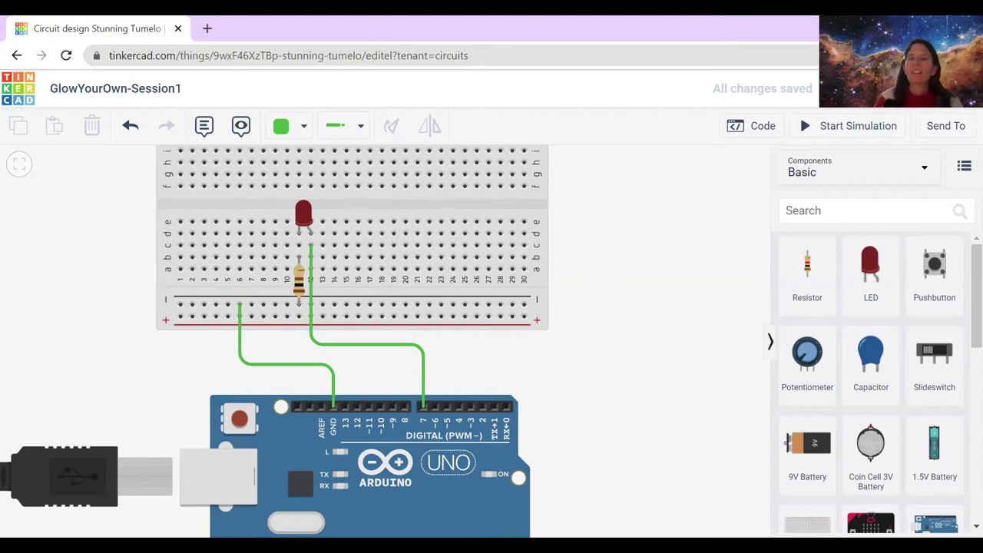
# Open the Arduino's block code and delete the default forever and on start blocks
pyautogui.click(751, 129)
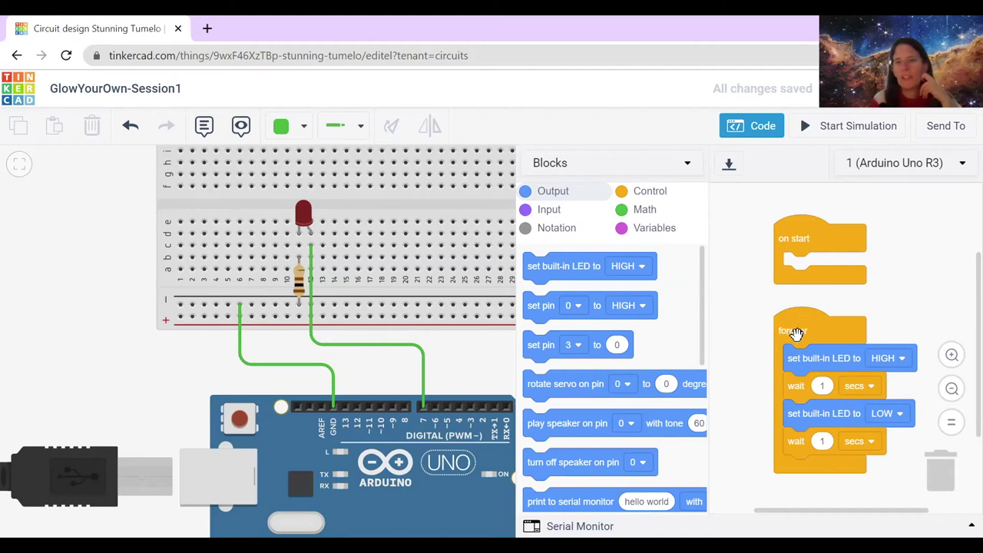
pyautogui.moveTo(794, 332); pyautogui.dragTo(947, 494)
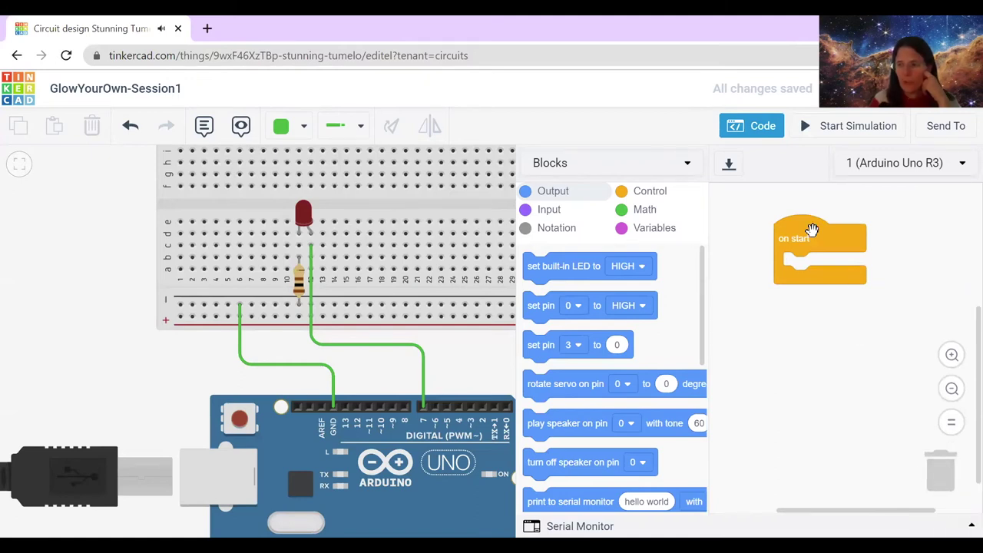
pyautogui.moveTo(796, 242); pyautogui.dragTo(631, 276)
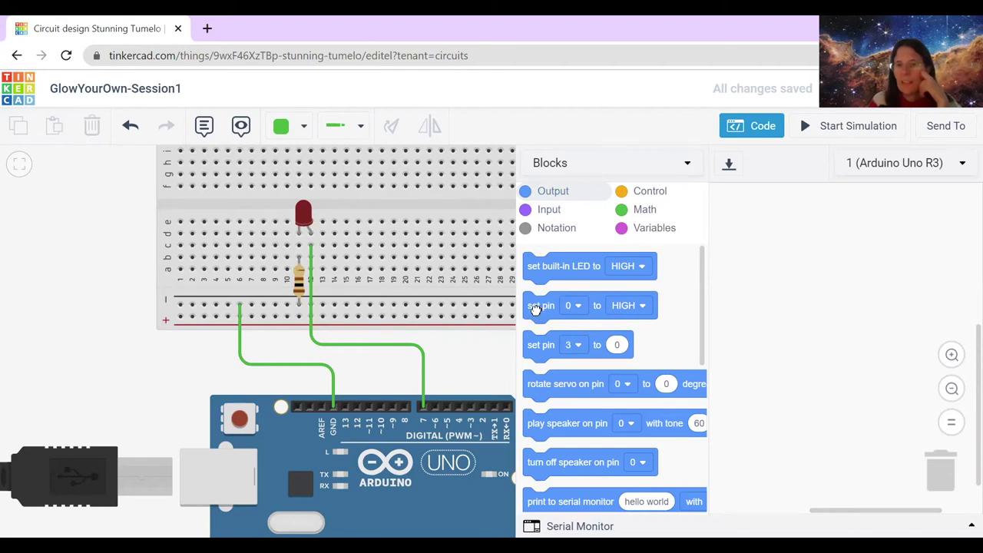
# Add a digital set pin output block to the empty program and set it to pin 7 HIGH
pyautogui.moveTo(536, 309); pyautogui.dragTo(753, 312)
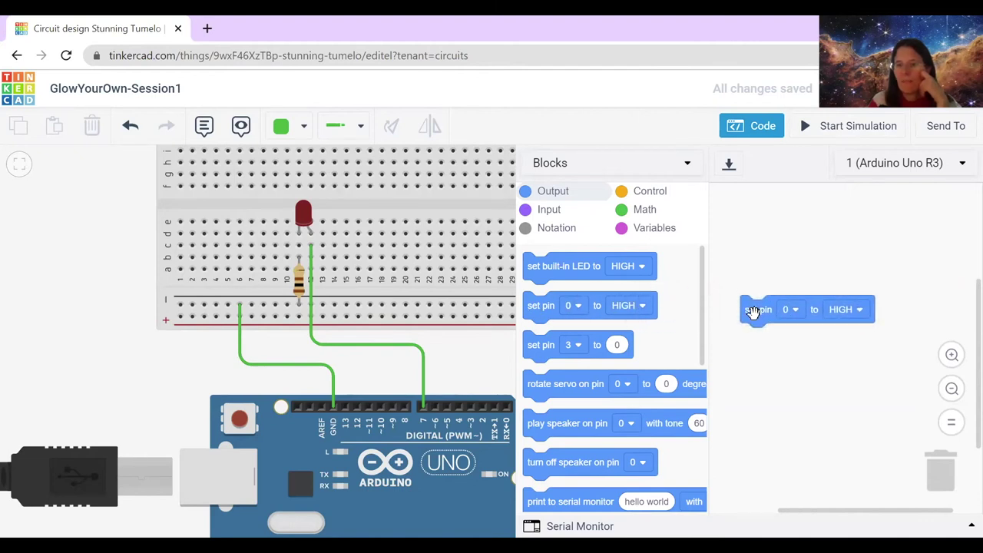
pyautogui.click(796, 310)
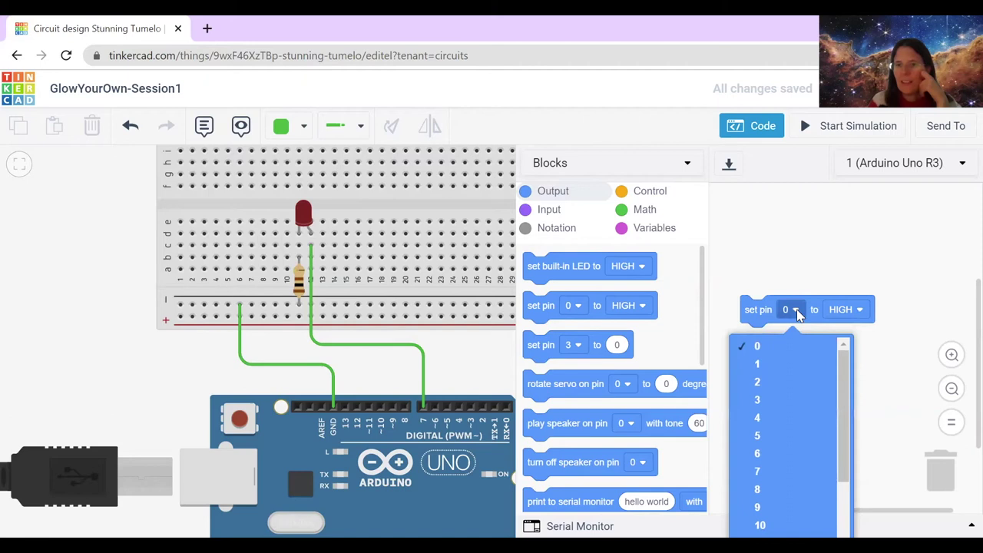
pyautogui.click(787, 469)
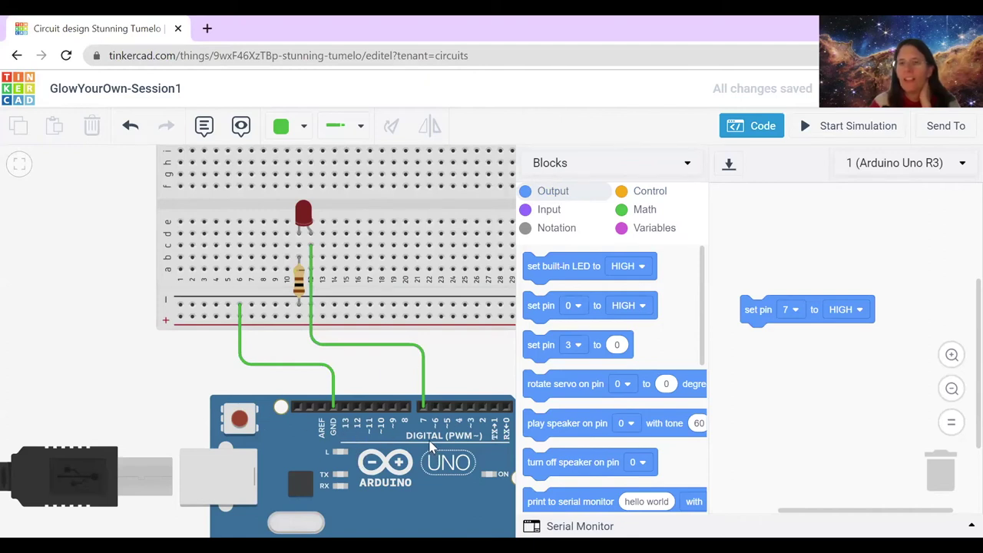
pyautogui.moveTo(744, 314); pyautogui.dragTo(767, 338)
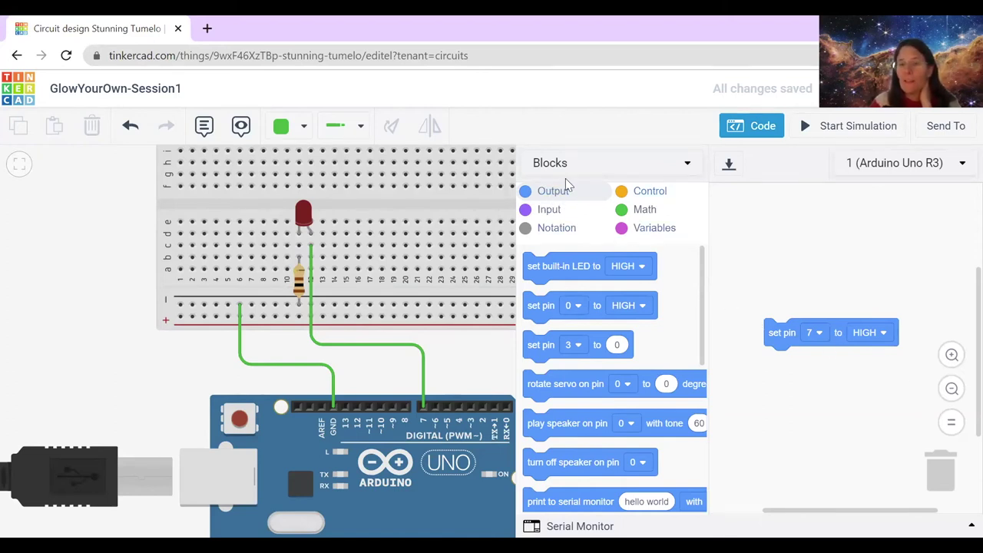
# Wrap the set pin 7 block in a forever control block and shift the stack slightly within the workspace
pyautogui.click(649, 196)
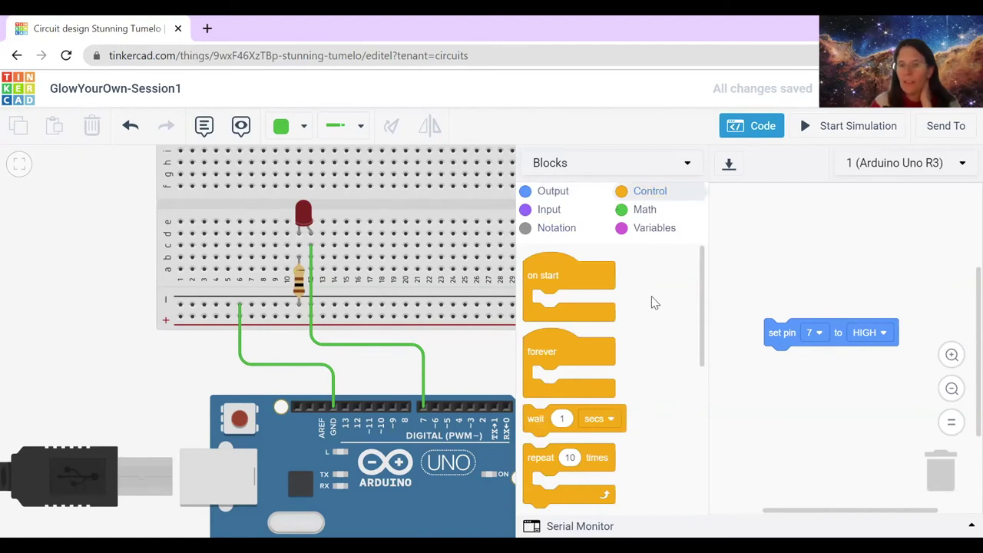
pyautogui.scroll(-5, 651, 301)
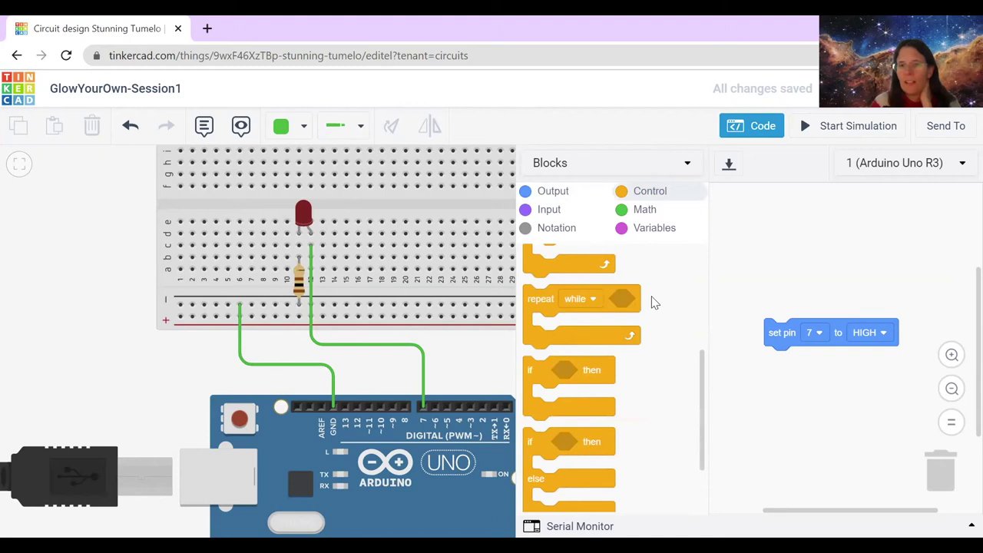
pyautogui.scroll(5, 651, 302)
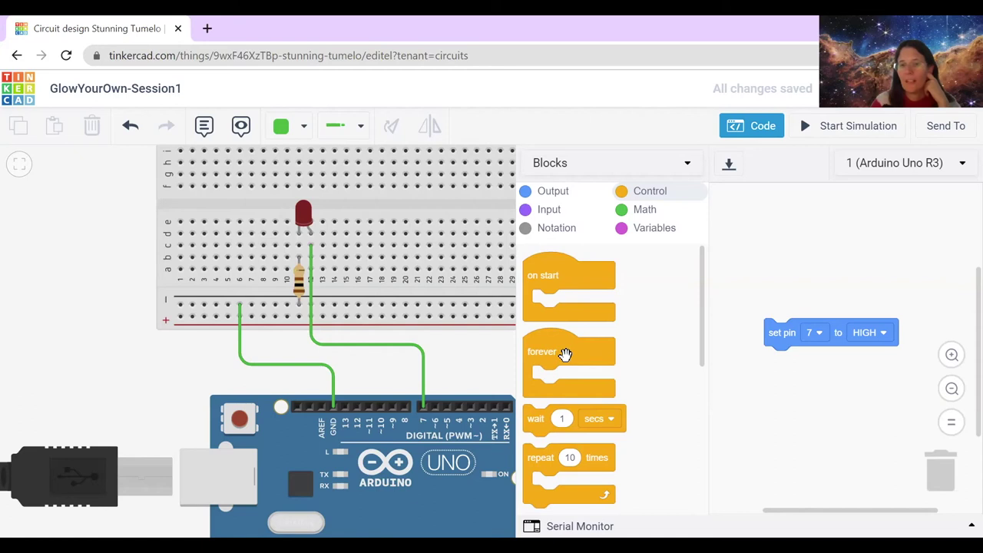
pyautogui.moveTo(565, 353); pyautogui.dragTo(801, 309)
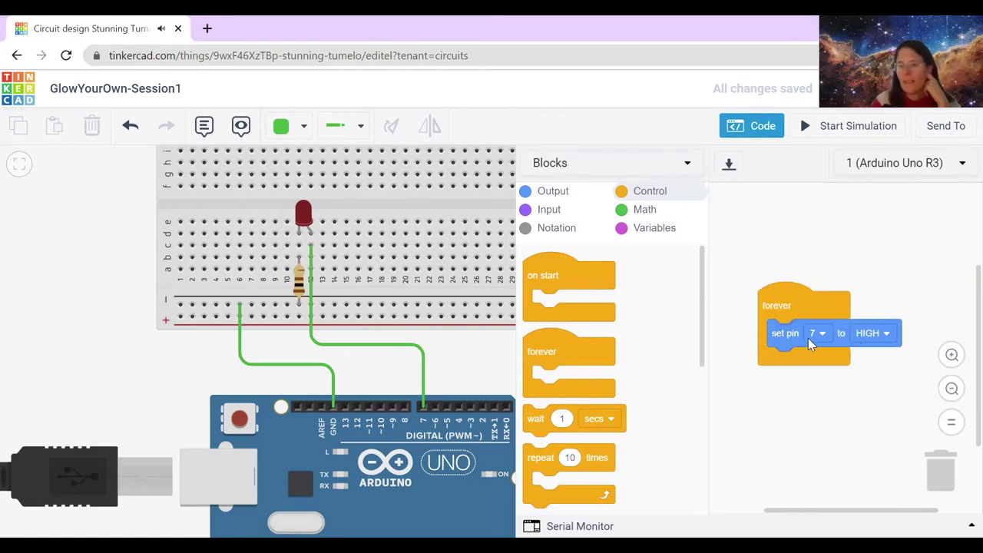
pyautogui.moveTo(786, 300); pyautogui.dragTo(765, 304)
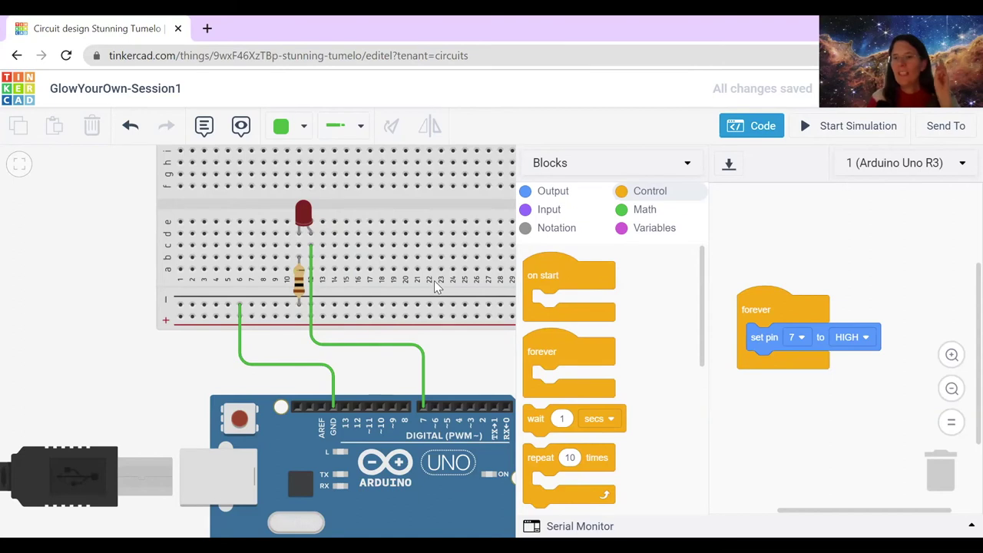
# Simulate the circuit to test the LED, stop the simulation, and start it again
pyautogui.click(848, 130)
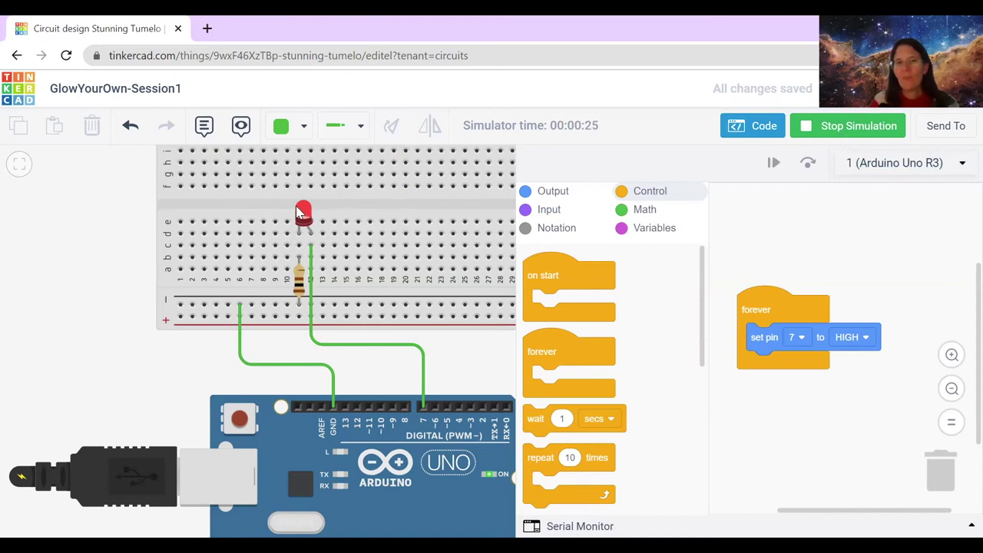
pyautogui.click(829, 132)
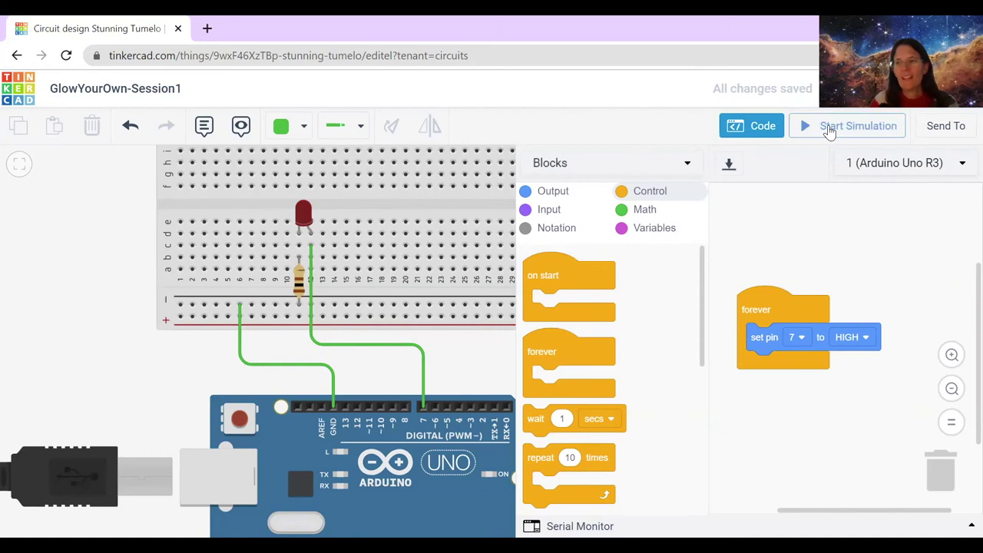
pyautogui.click(829, 132)
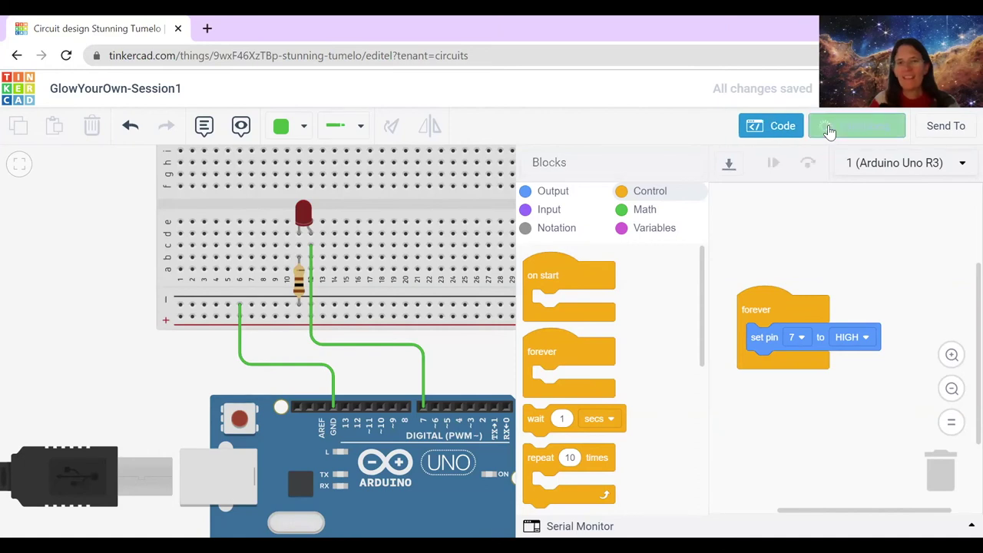